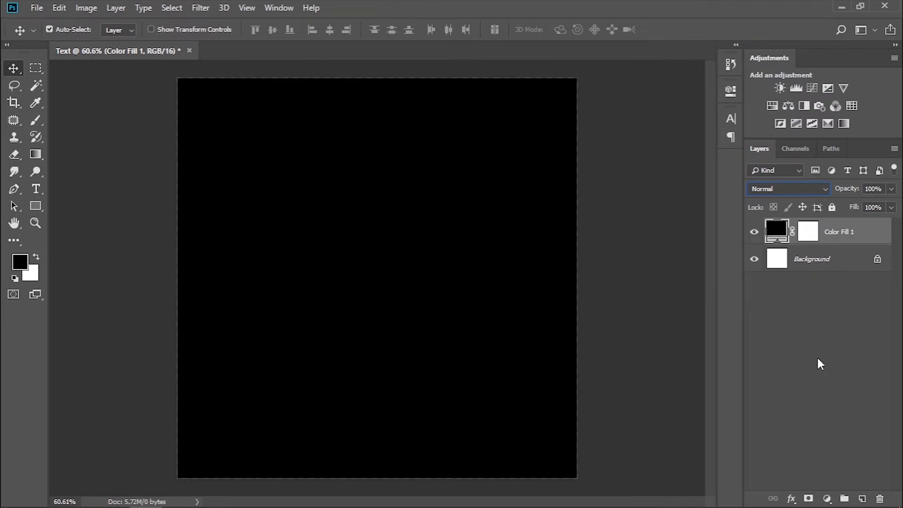
Add the text DESIGNER in the GROBOLD font on the black canvas.
left_click(36, 188)
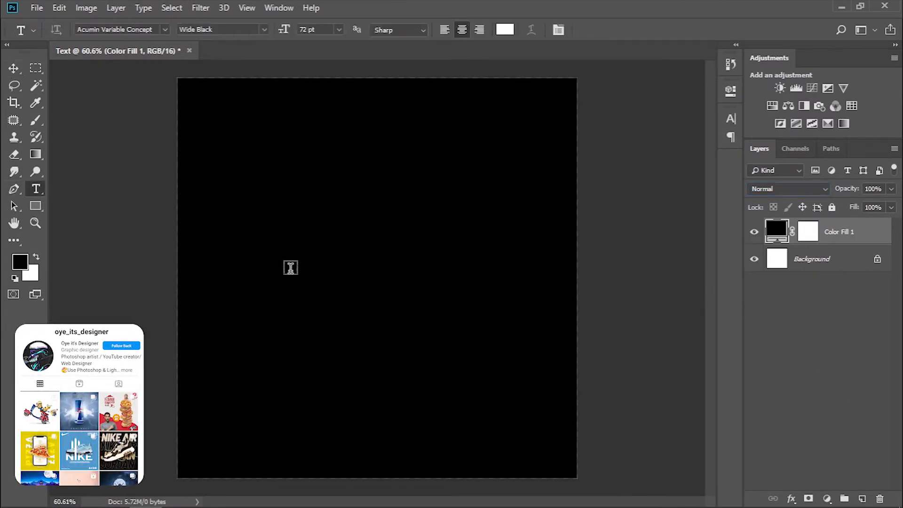
left_click(291, 264)
left_click(165, 30)
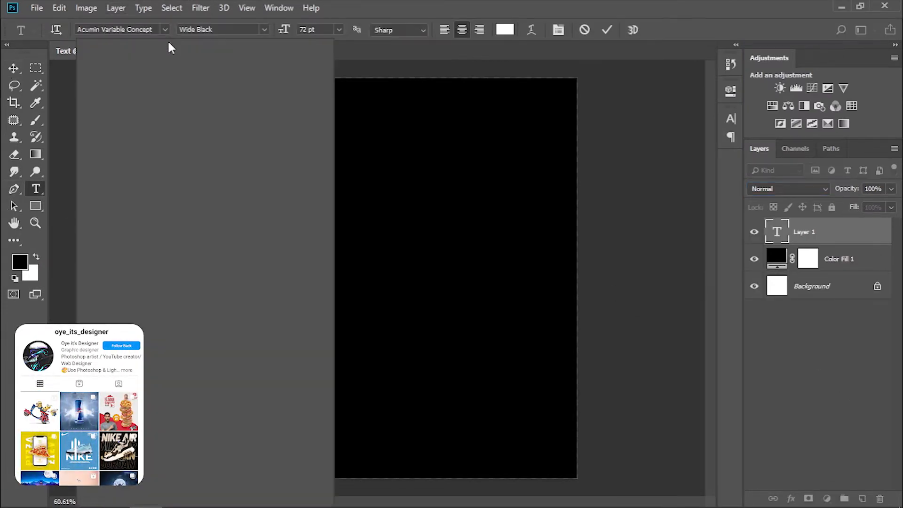
left_click(262, 113)
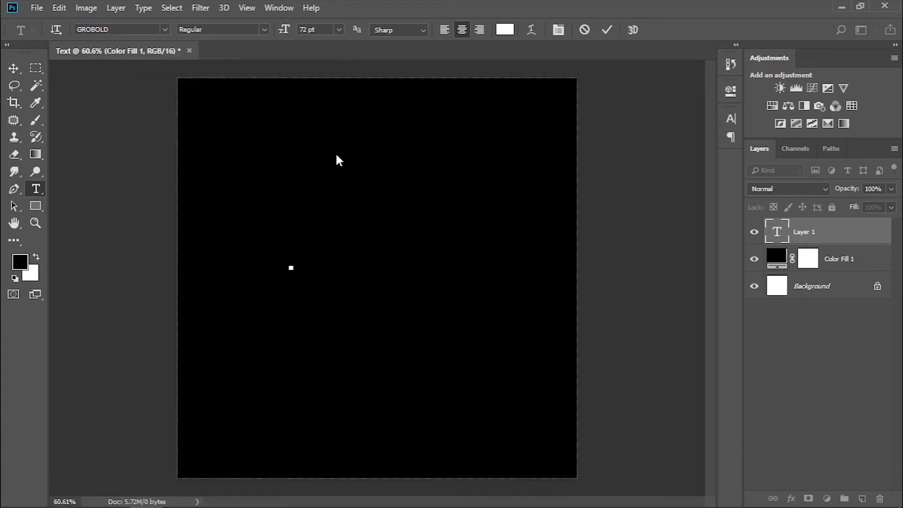
type("DESIG")
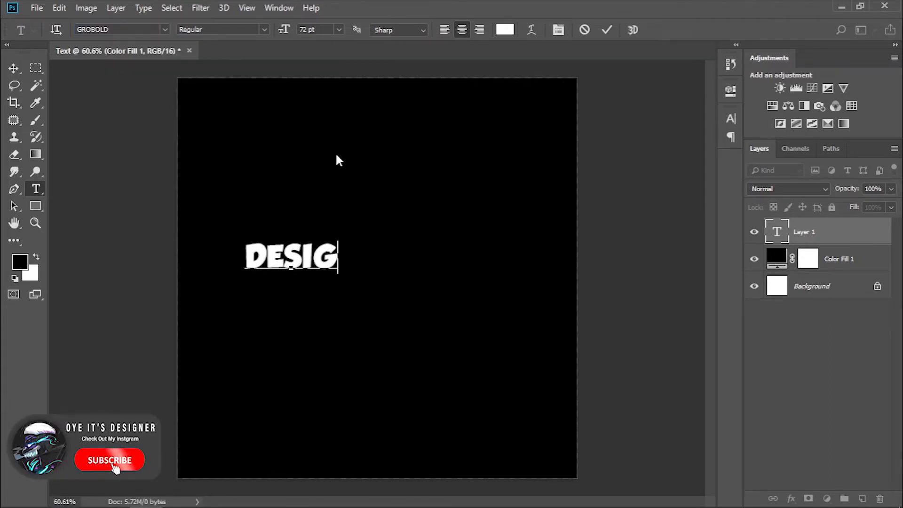
type("NER")
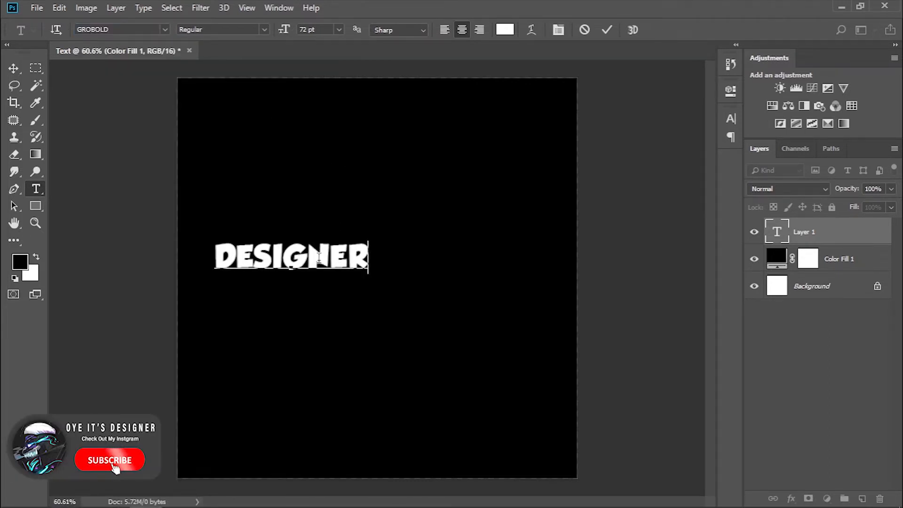
Set the tracking of the whole word DESIGNER to 50 and commit the text.
left_click(330, 258)
double_click(359, 266)
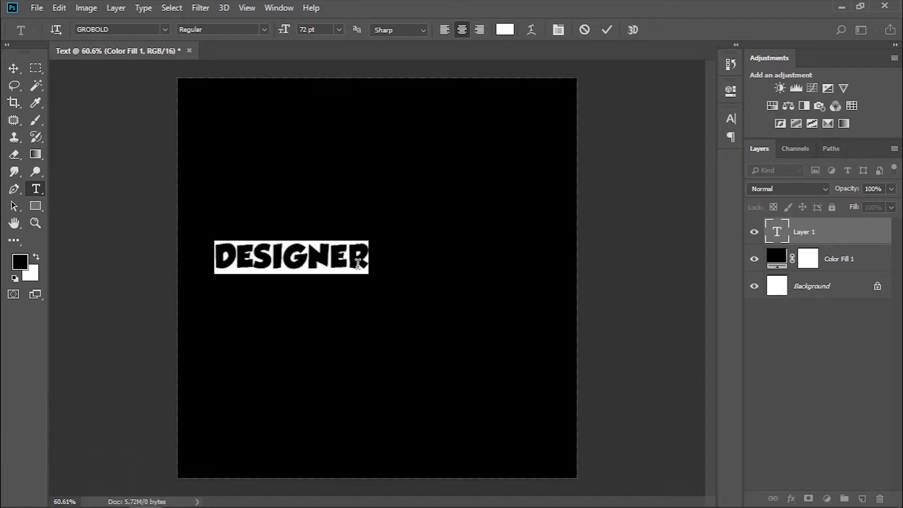
left_click(731, 119)
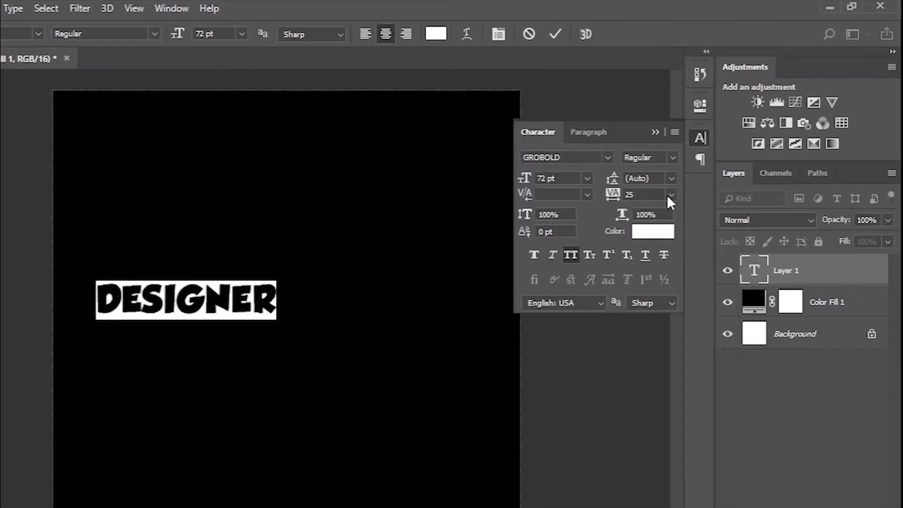
left_click(671, 195)
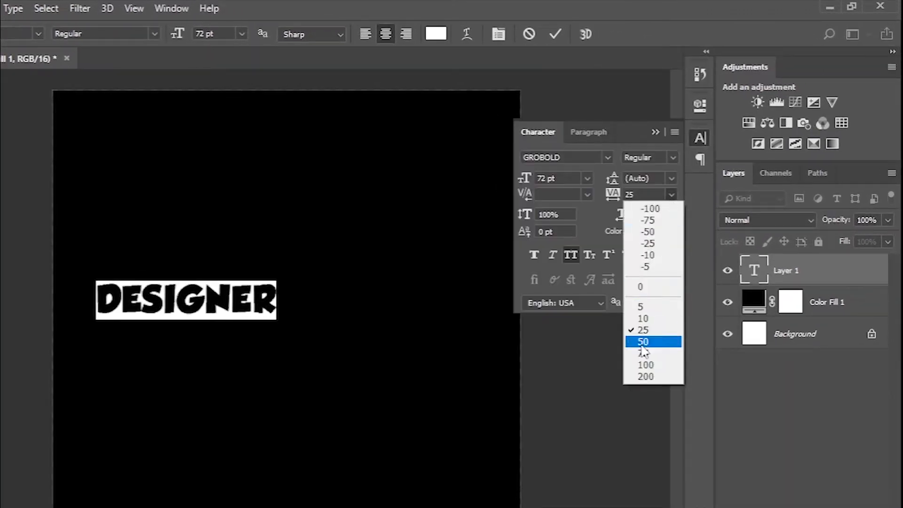
left_click(642, 343)
left_click(655, 132)
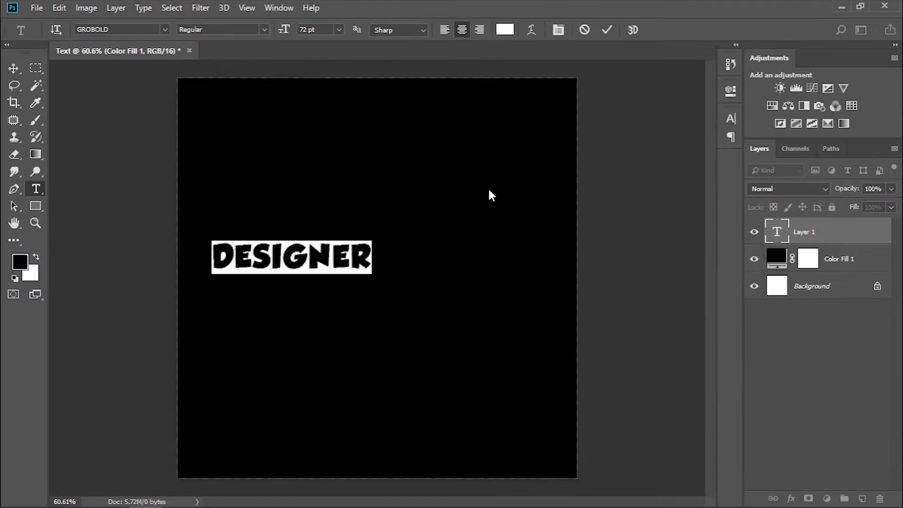
key("ctrl+Return")
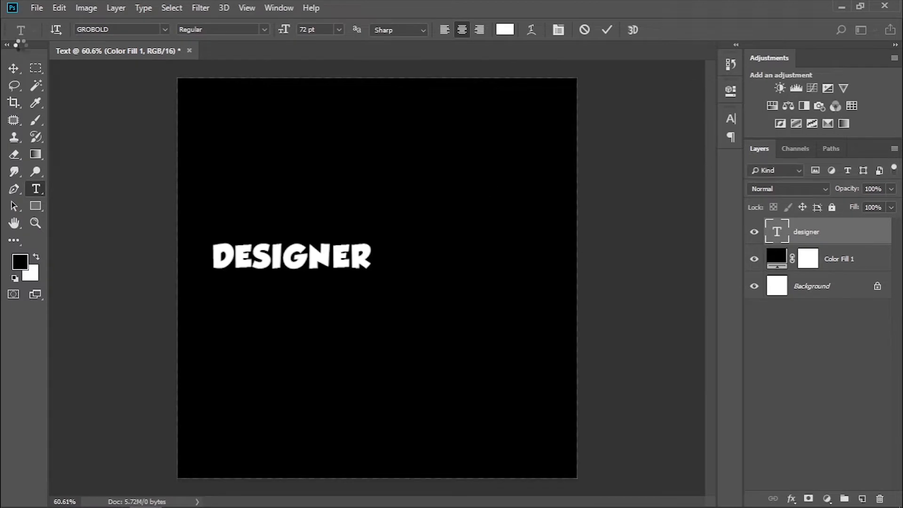
Move the DESIGNER text to the horizontal centre of the canvas's upper half and rasterize its layer.
key("v")
left_click_drag(341, 262, 461, 258)
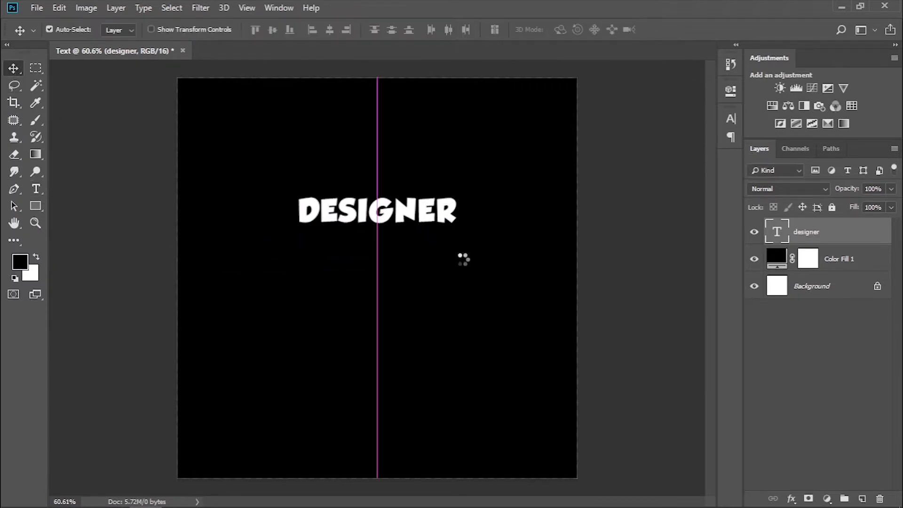
right_click(837, 231)
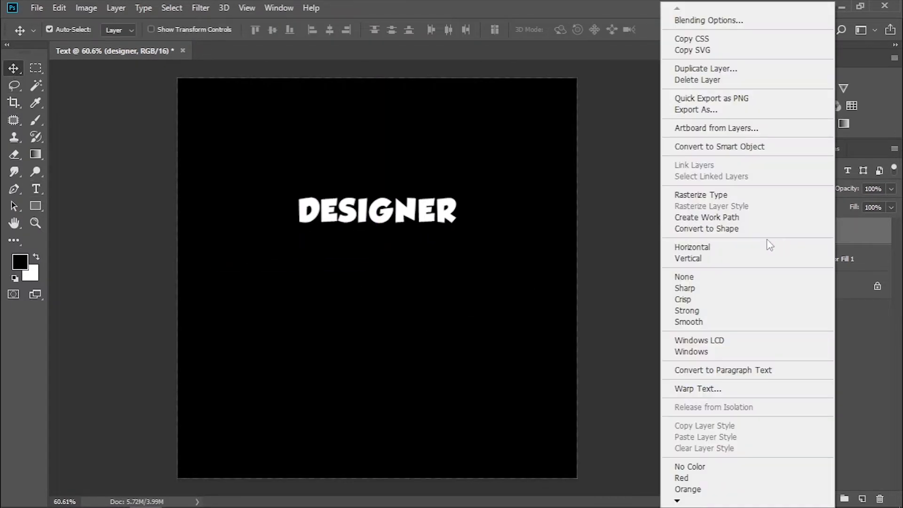
left_click(727, 197)
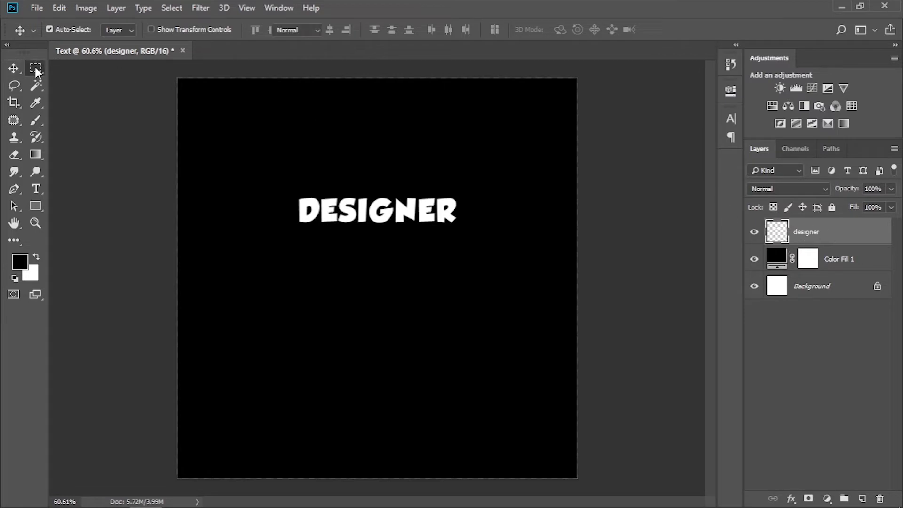
Select the bottom strip of the DESIGNER letters with a rectangular marquee and copy it to a new layer.
left_click_drag(35, 68, 78, 67)
mouse_move(466, 262)
left_mouse_down()
mouse_move(408, 228)
mouse_move(352, 222)
left_mouse_up()
left_click_drag(453, 261, 291, 218)
key("ctrl+j")
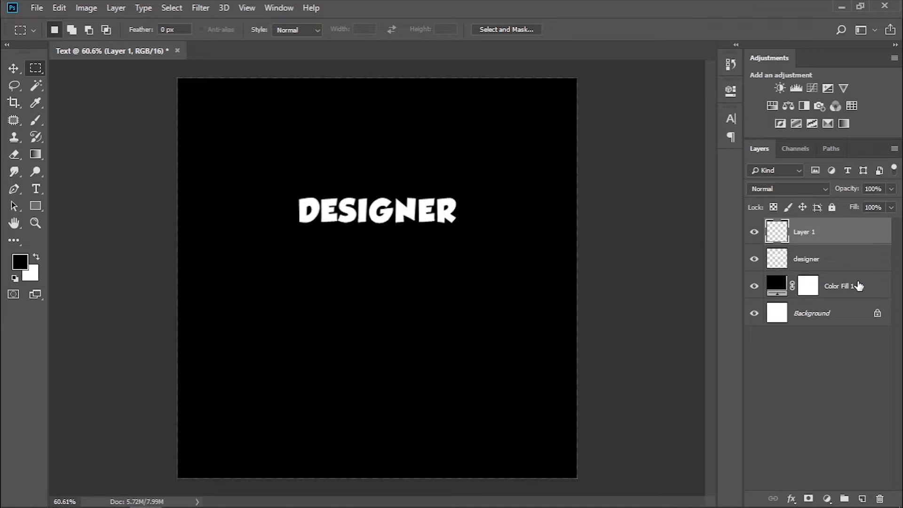
Stretch the copied letter strip straight down past the canvas's lower edge to form long vertical streaks.
key("ctrl+t")
mouse_move(378, 220)
left_mouse_down()
mouse_move(373, 491)
mouse_move(355, 494)
mouse_move(373, 484)
left_mouse_up()
key("Return")
scroll(420, 424, "down", 2)
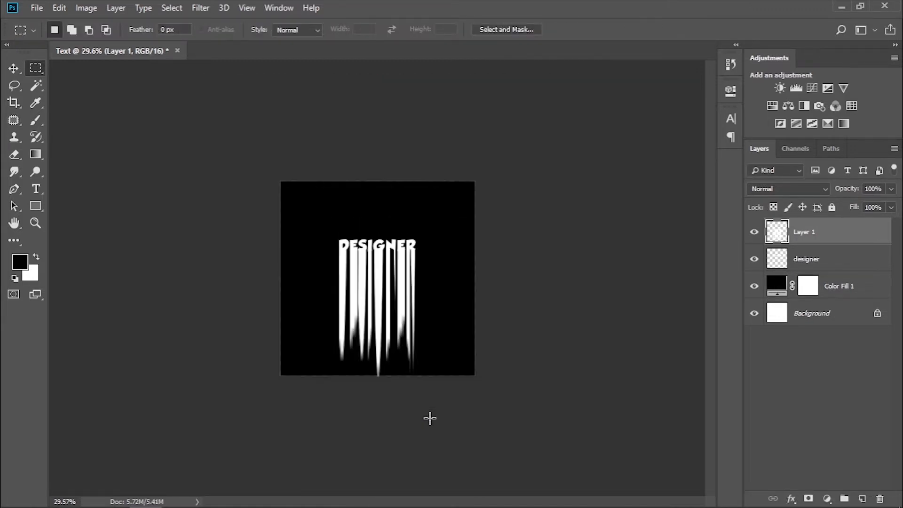
key("ctrl+t")
left_click_drag(378, 376, 366, 458)
key("Return")
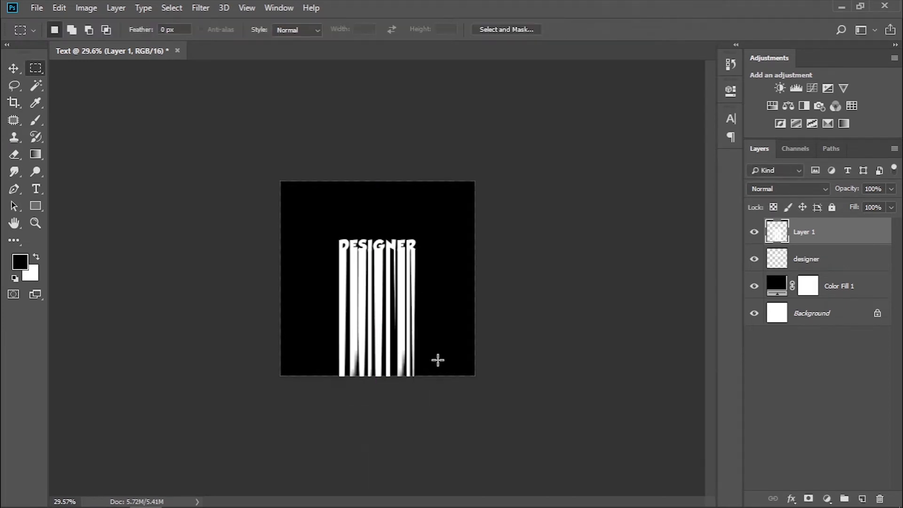
Place the Crumpled Foil image from the Text Rainbow folder, scale it over the streaks and clip it to Layer 1.
scroll(365, 392, "up", 3)
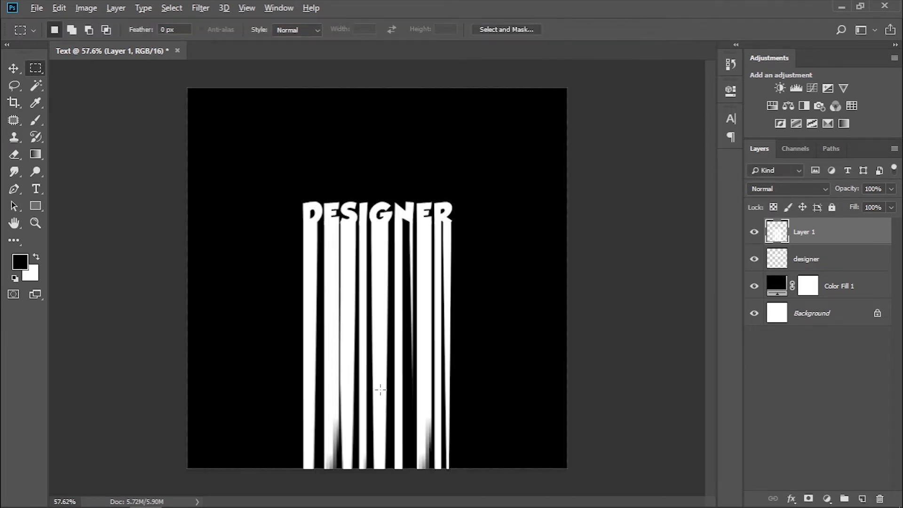
mouse_move(210, 498)
left_click(224, 462)
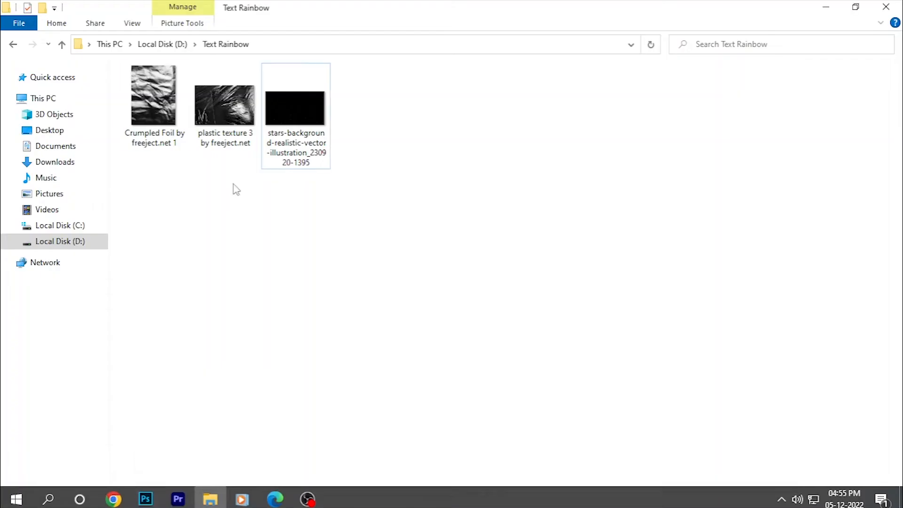
left_click_drag(153, 99, 389, 370)
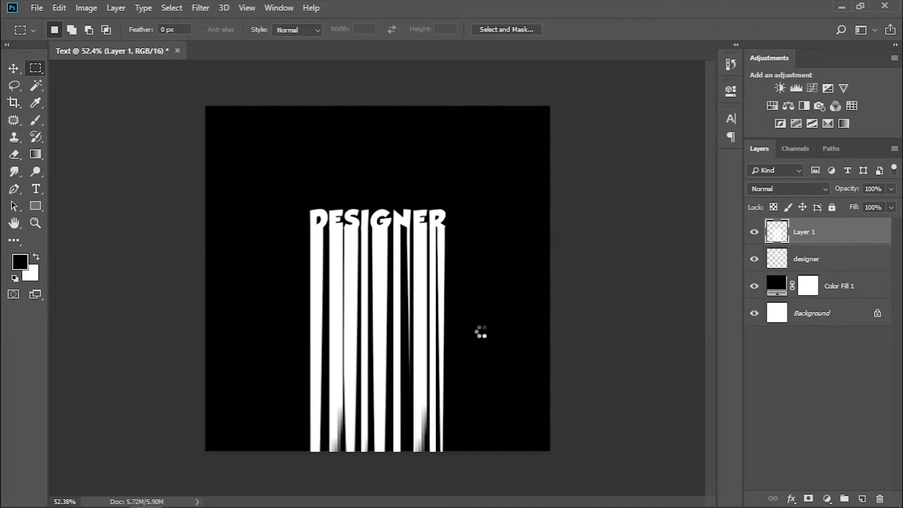
left_click_drag(509, 451, 406, 342)
left_click_drag(344, 259, 396, 373)
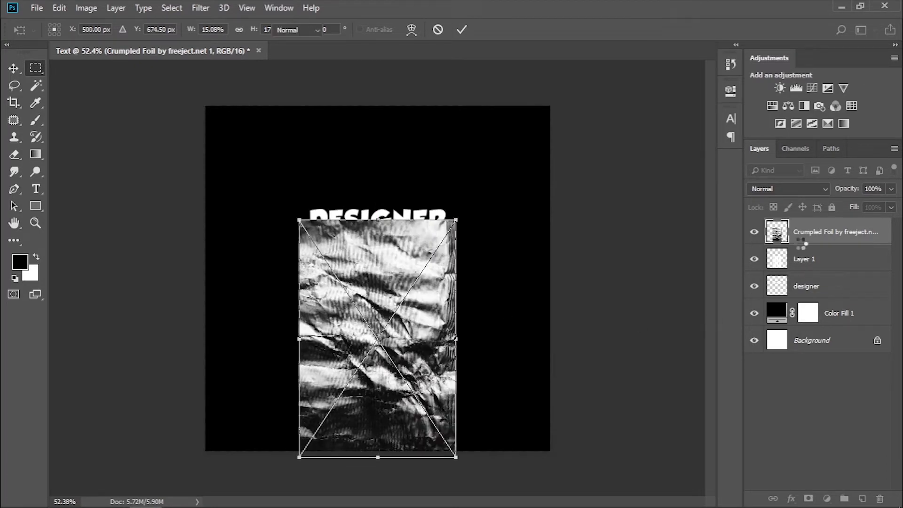
key("Return")
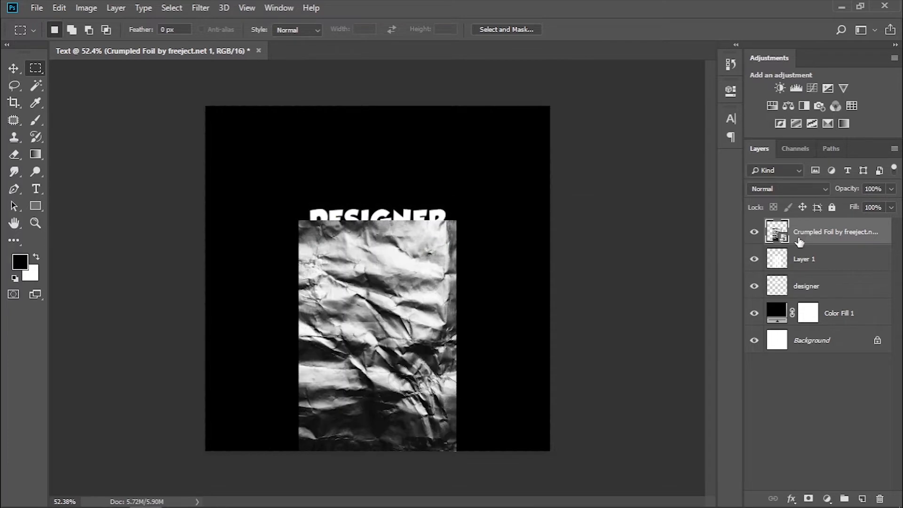
right_click(799, 239)
left_click(721, 285)
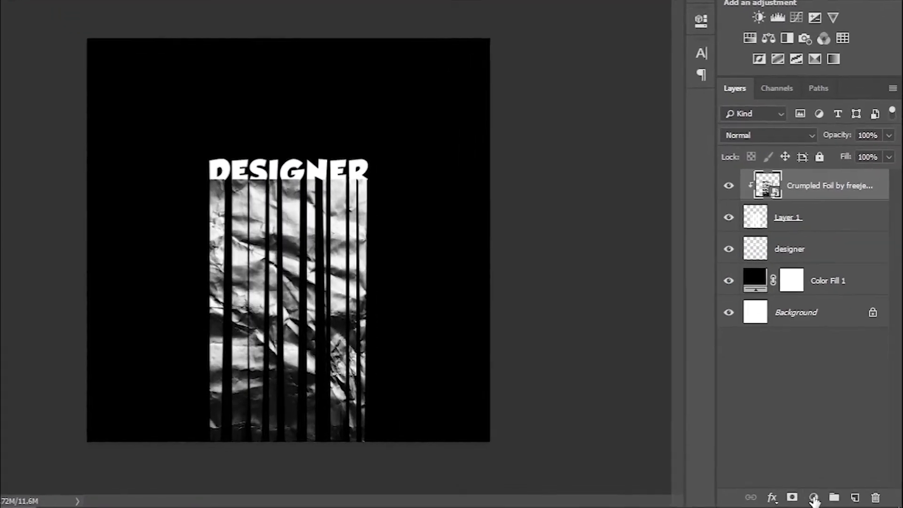
Add a Gradient Map adjustment with the Spectrum preset above the foil and clip it to the streaks.
left_click(827, 499)
left_click(817, 473)
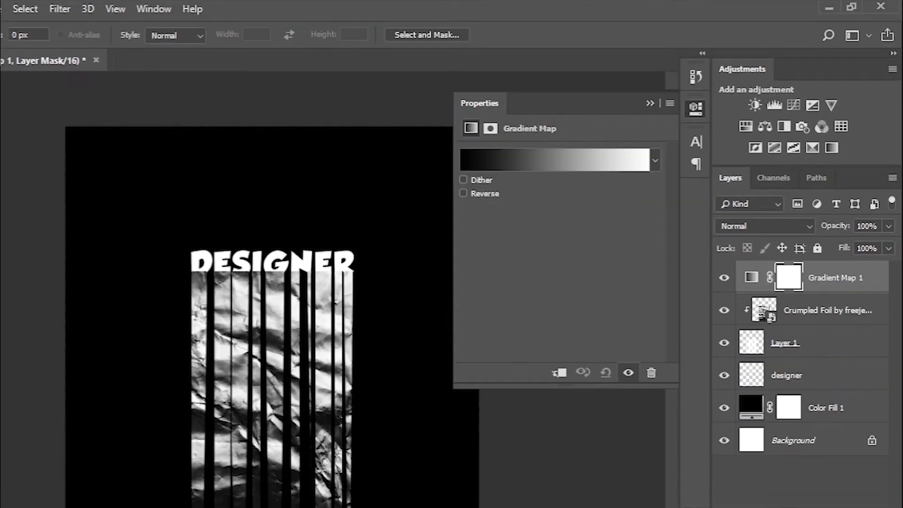
left_click(600, 61)
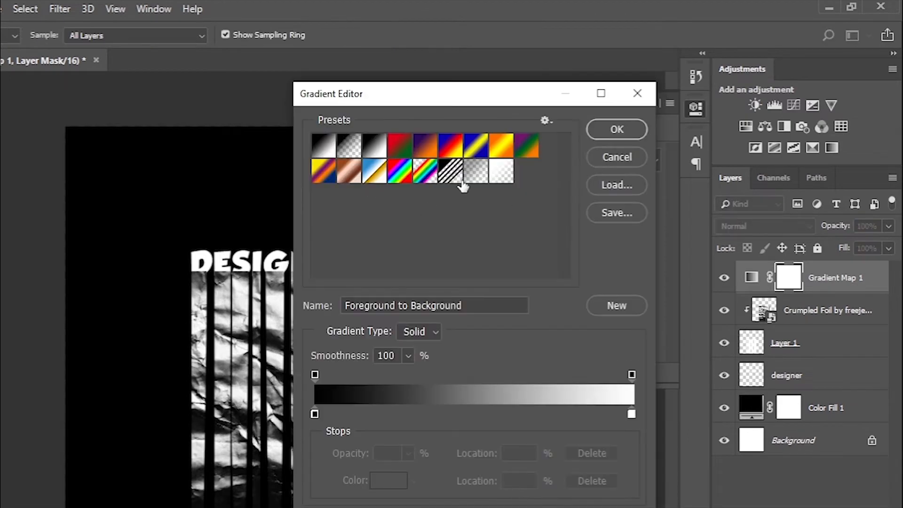
left_click(404, 180)
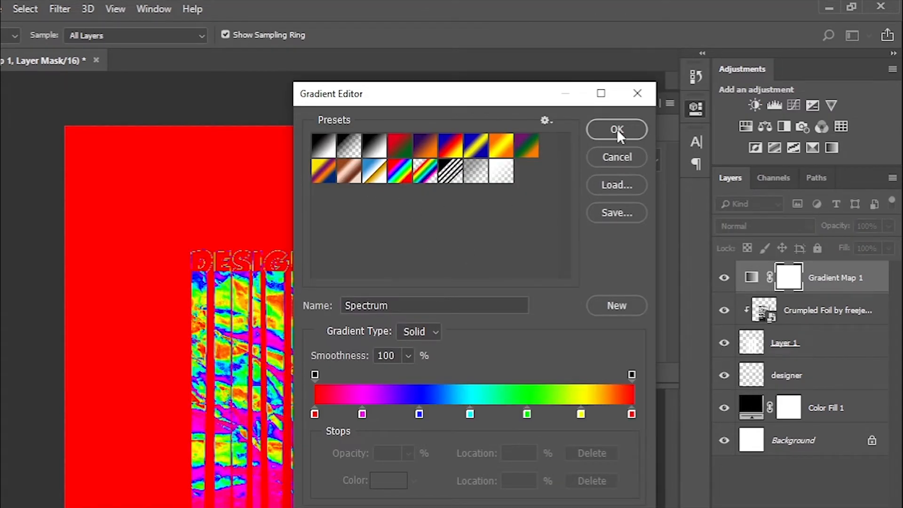
left_click(616, 135)
right_click(860, 242)
left_click(746, 234)
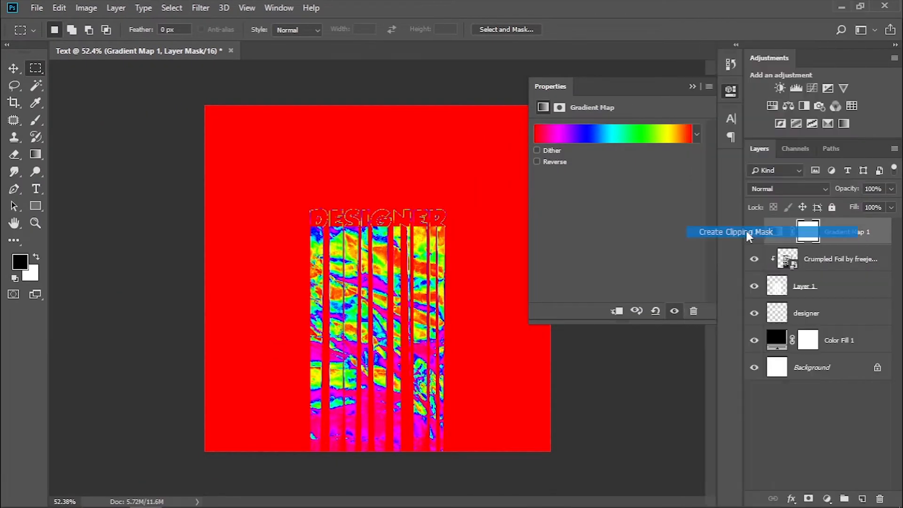
left_click(691, 87)
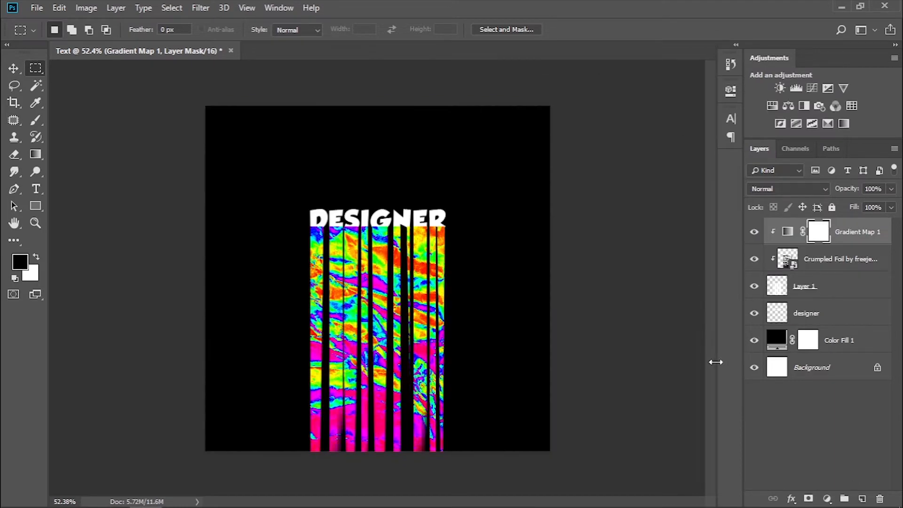
Merge the Gradient Map, Crumpled Foil and Layer 1 layers into one layer.
left_click(828, 295, "shift")
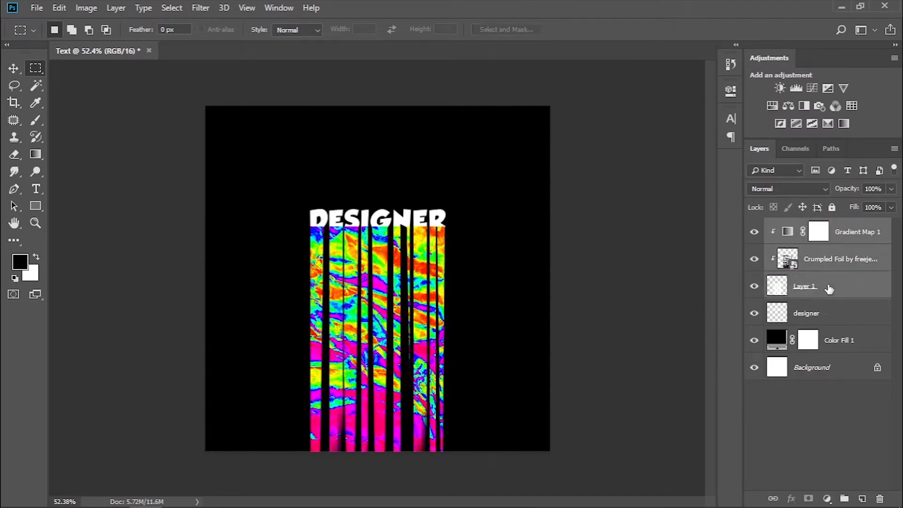
right_click(828, 294)
left_click(705, 371)
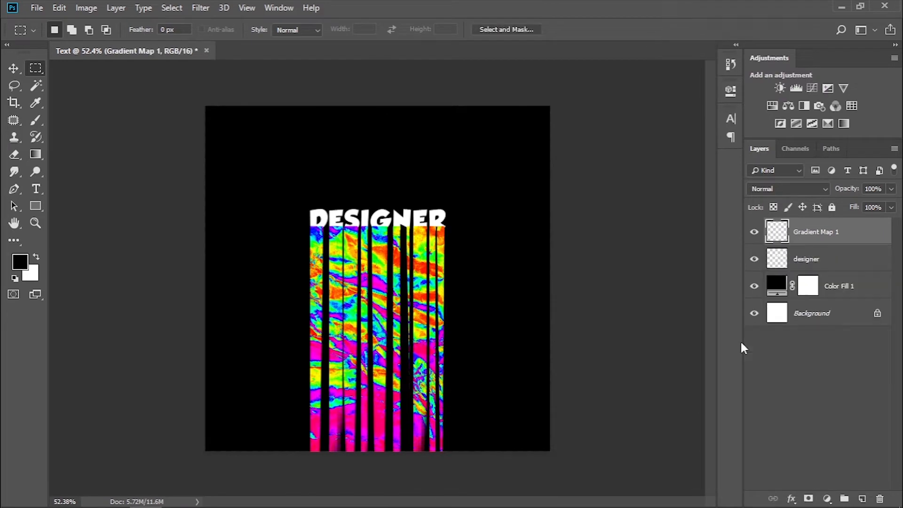
Set up the Smudge tool with a 43 px Hard Round Pressure Size brush.
right_click(16, 177)
left_click(57, 199)
scroll(316, 311, "up", 3)
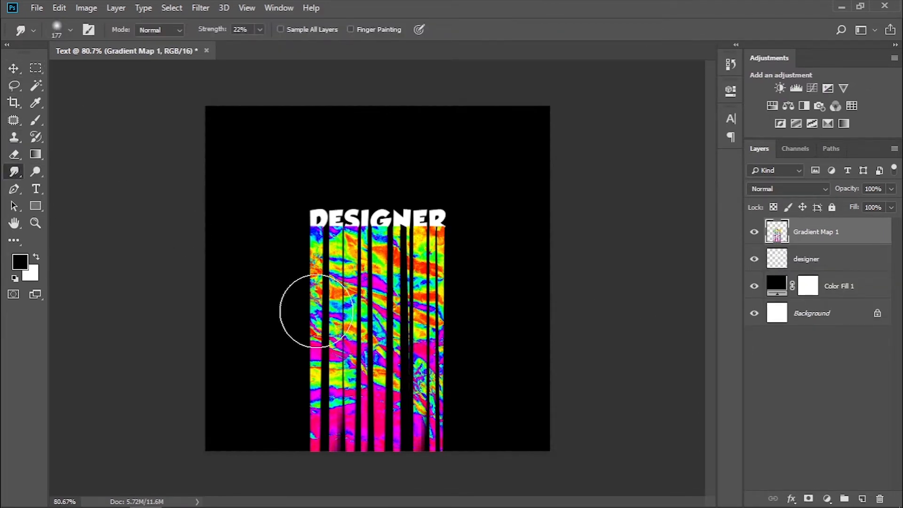
scroll(329, 276, "down", 4)
scroll(341, 284, "up", 3)
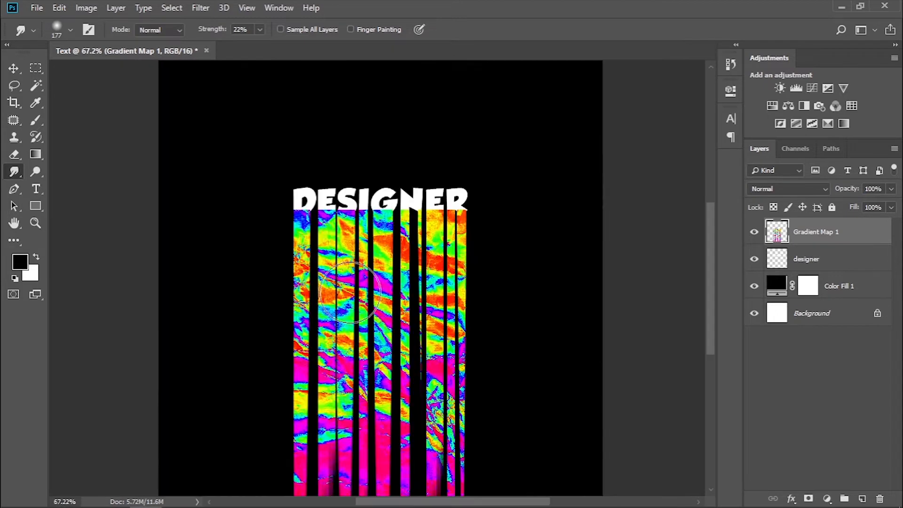
left_click_drag(368, 267, 345, 278)
scroll(368, 268, "up", 2)
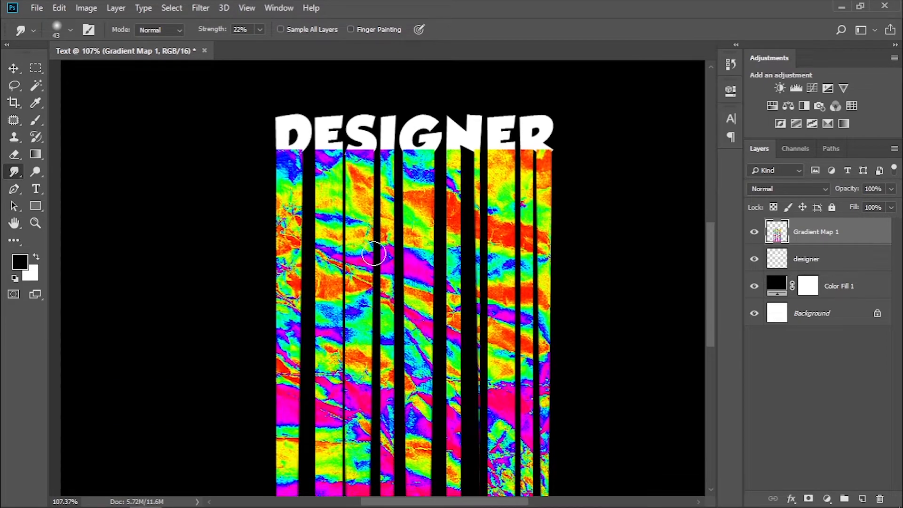
right_click(304, 135)
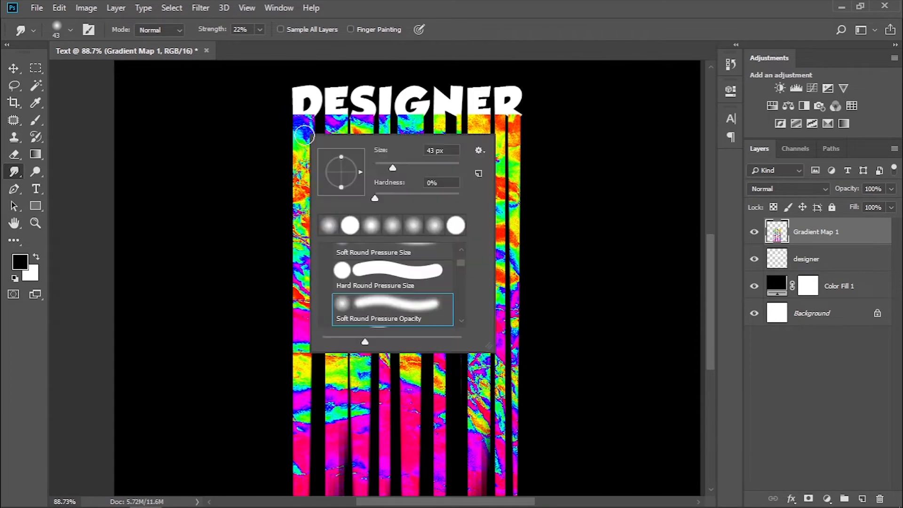
left_click(361, 274)
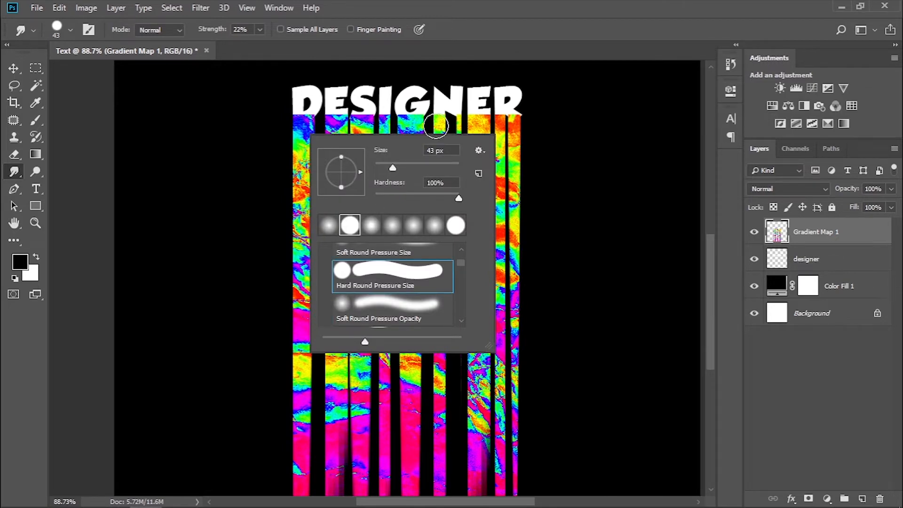
left_click(385, 105)
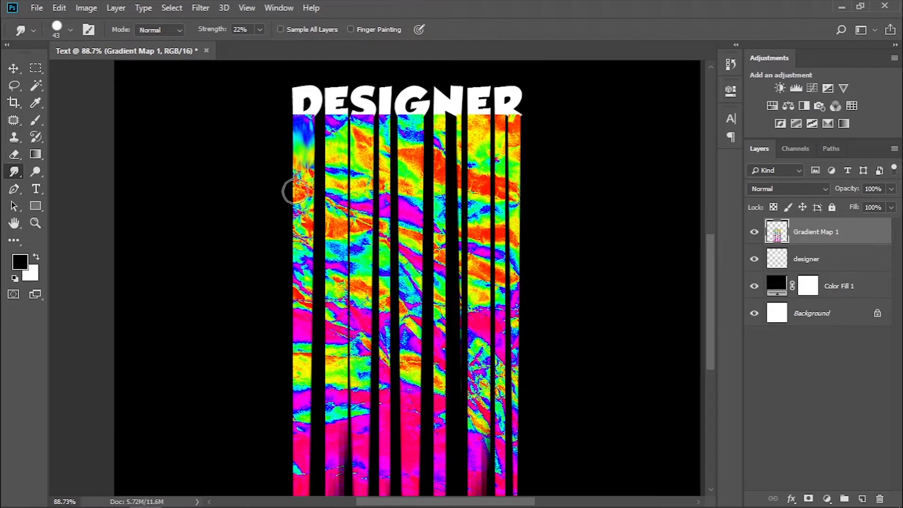
Smudge the foil texture vertically along the streaks under the letters D, E and S to soften its hard edges.
left_click_drag(303, 178, 301, 268)
left_click_drag(304, 202, 302, 446)
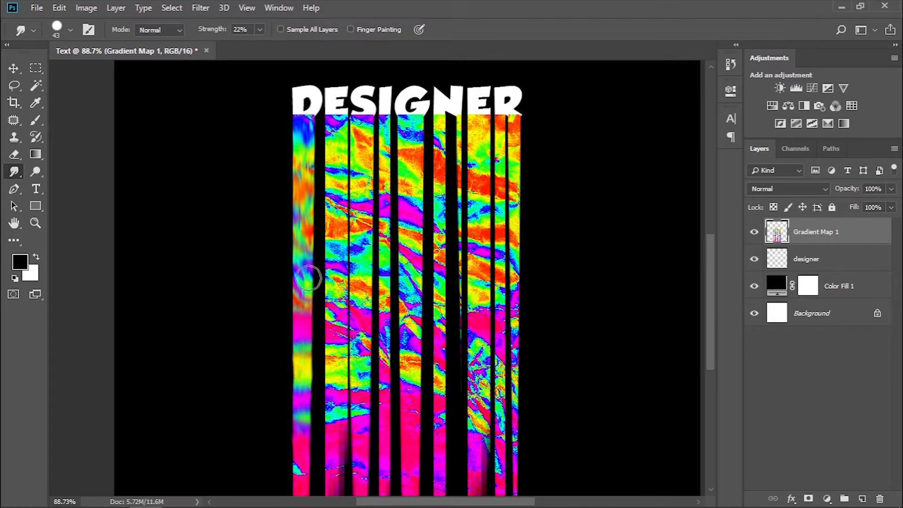
scroll(296, 467, "down", 2)
left_click_drag(338, 346, 340, 277)
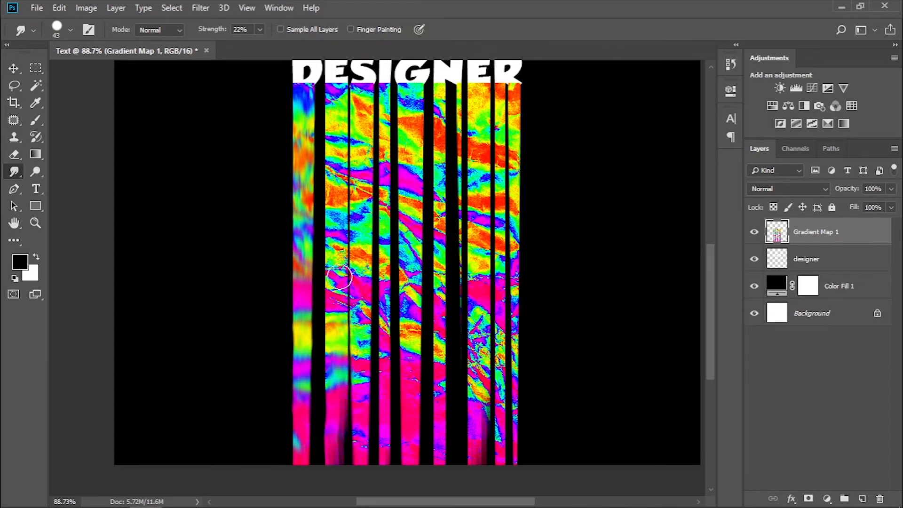
left_click_drag(334, 242, 337, 176)
scroll(338, 188, "up", 2)
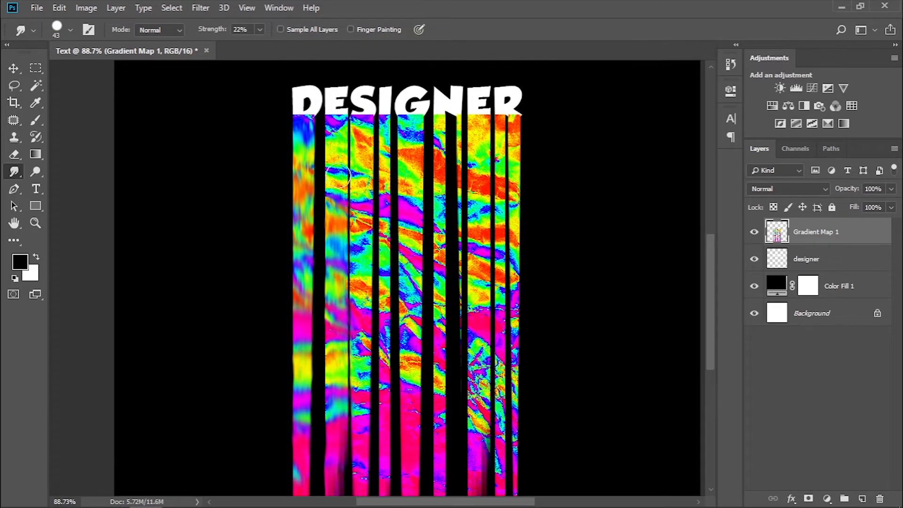
left_click_drag(337, 222, 336, 125)
mouse_move(365, 167)
left_mouse_down()
mouse_move(342, 181)
mouse_move(364, 186)
mouse_move(358, 377)
mouse_move(365, 437)
left_mouse_up()
scroll(366, 402, "down", 2)
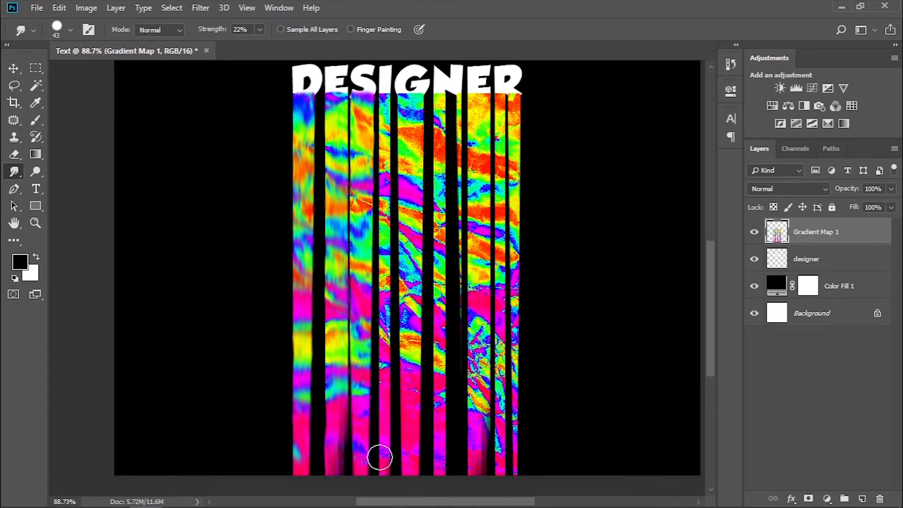
Smudge the remaining streaks under I, G, N, E and R vertically, enlarging the brush to 81 px for the last narrow ones.
mouse_move(393, 243)
left_mouse_down()
mouse_move(380, 210)
mouse_move(386, 176)
left_mouse_up()
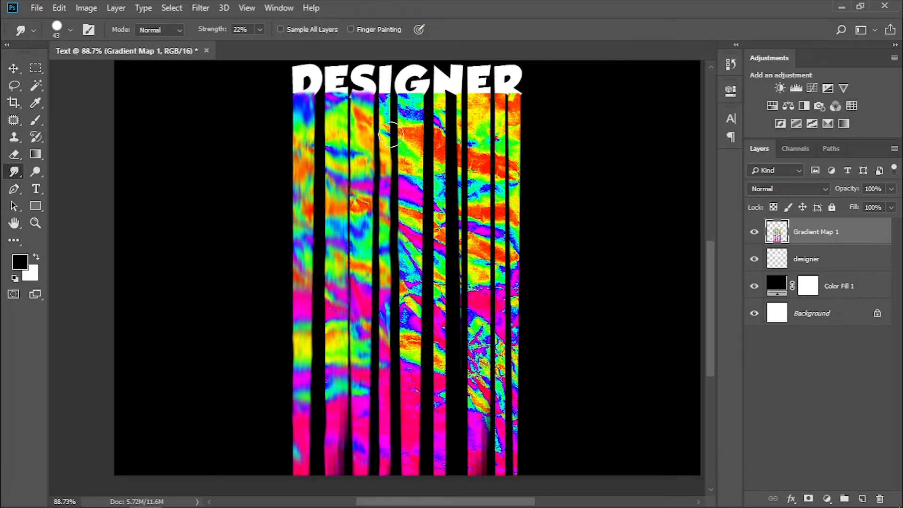
left_click_drag(410, 113, 411, 195)
mouse_move(411, 264)
left_mouse_down()
mouse_move(410, 334)
mouse_move(416, 326)
mouse_move(394, 343)
mouse_move(386, 334)
mouse_move(412, 389)
left_mouse_up()
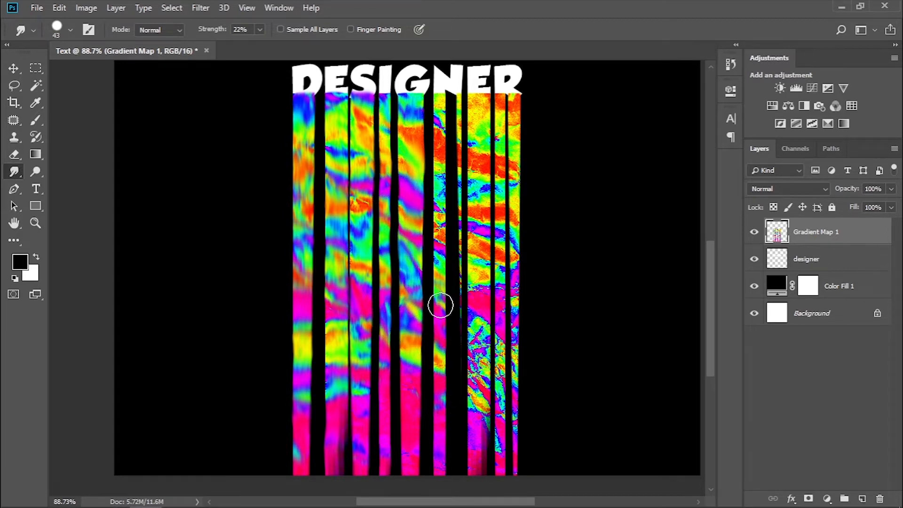
mouse_move(441, 197)
left_mouse_down()
mouse_move(443, 90)
mouse_move(452, 251)
left_mouse_up()
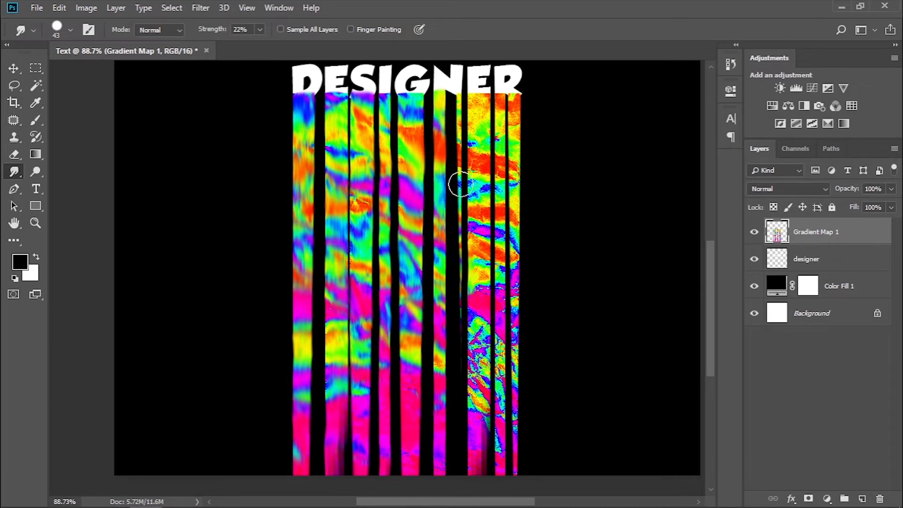
left_click_drag(478, 99, 479, 438)
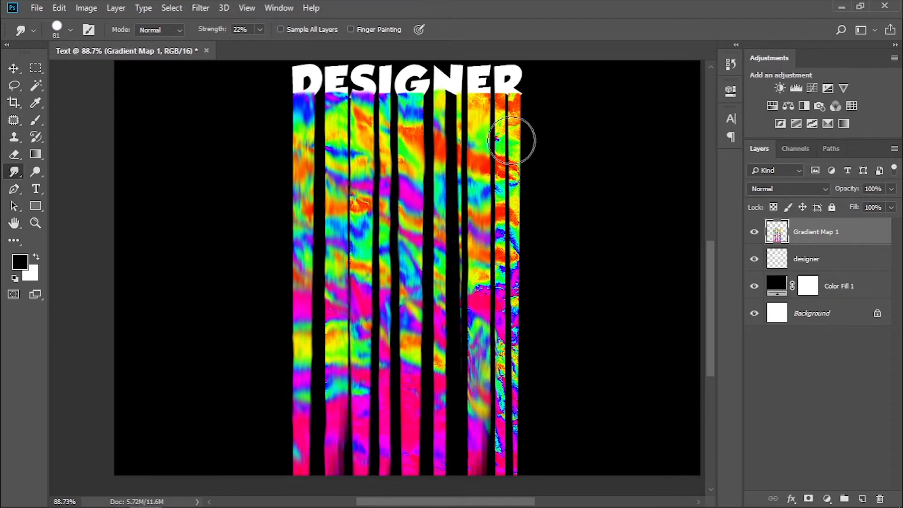
mouse_move(511, 140)
left_mouse_down()
mouse_move(520, 272)
mouse_move(514, 428)
left_mouse_up()
scroll(516, 421, "down", 1)
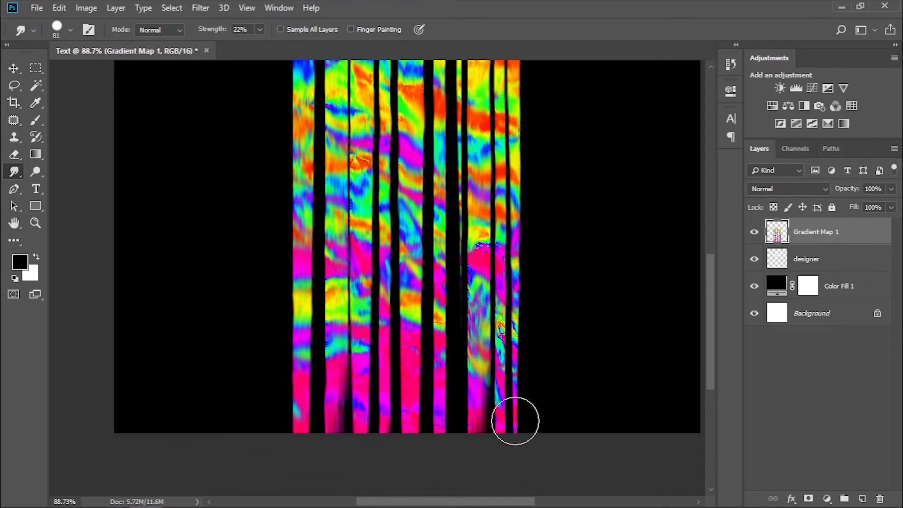
scroll(516, 414, "up", 1)
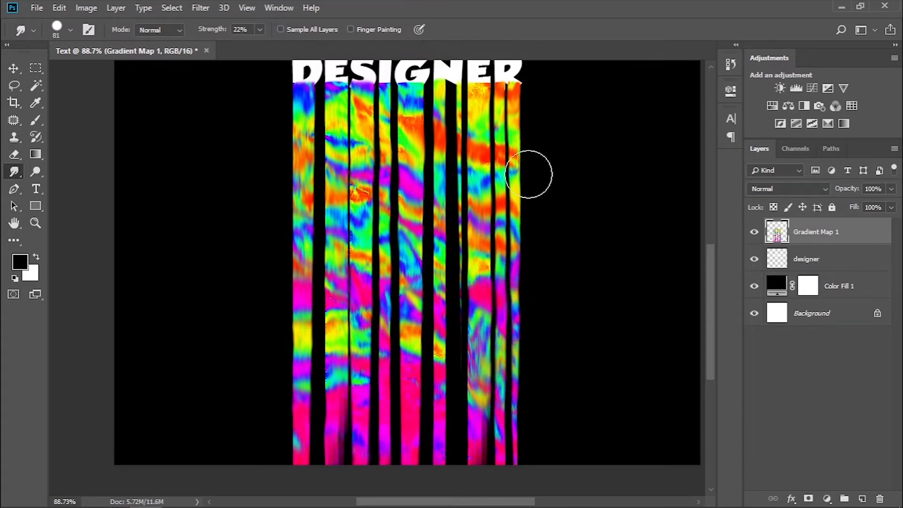
scroll(529, 174, "down", 2)
scroll(494, 423, "up", 3)
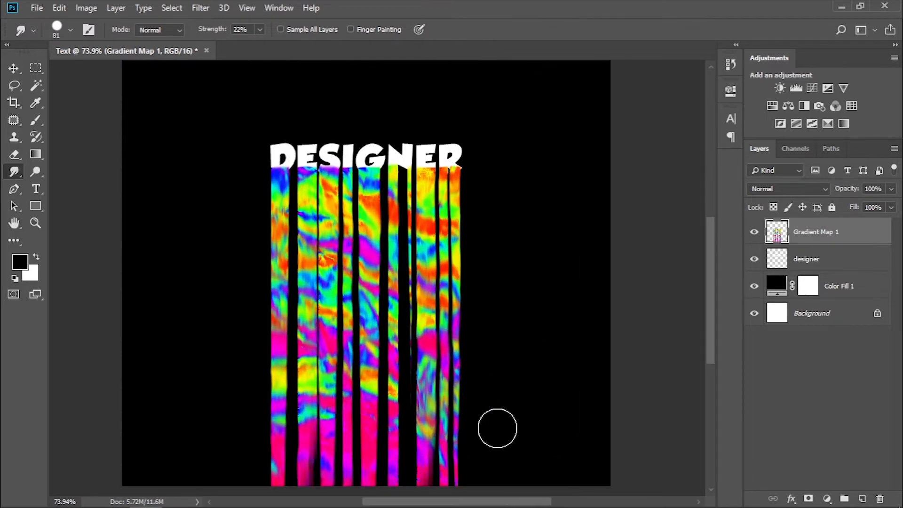
scroll(508, 431, "down", 3)
Switch to the Soft Round Pressure Opacity brush at 149 px and smudge the lower ends of the streaks under the letter R.
right_click(512, 268)
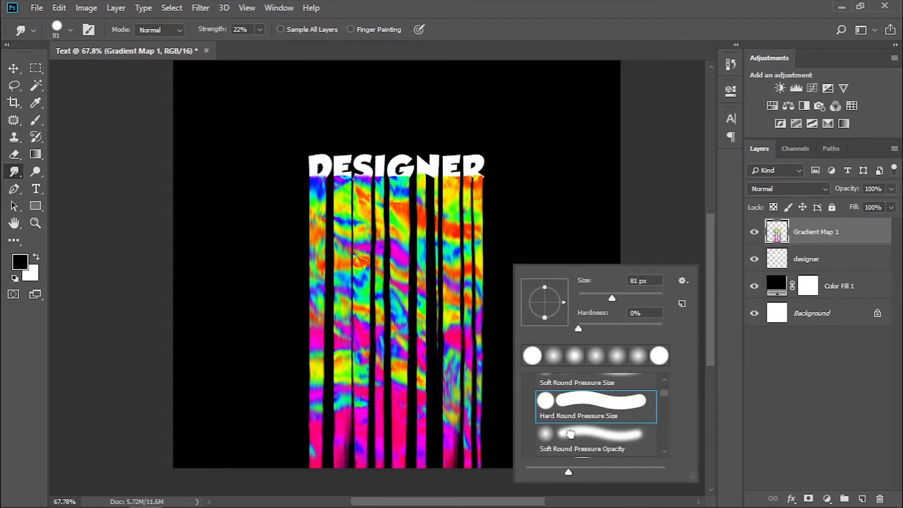
double_click(570, 434)
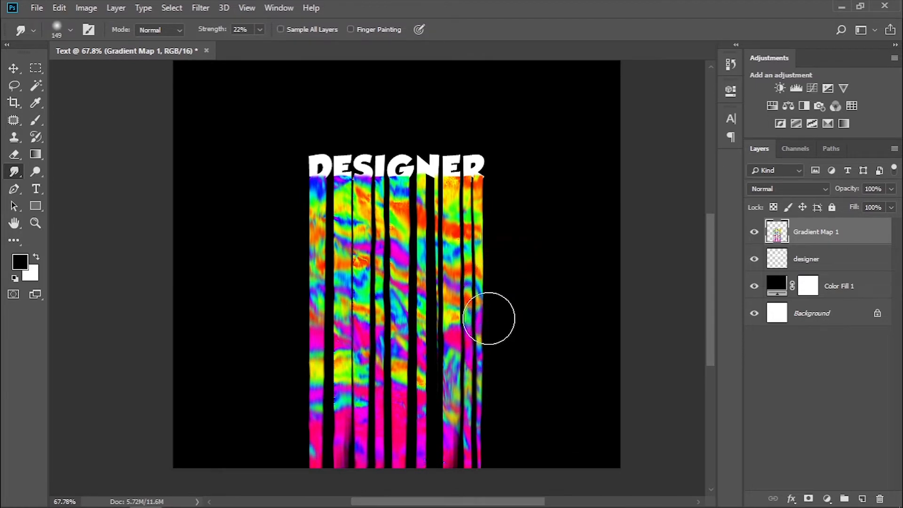
left_click_drag(482, 336, 477, 413)
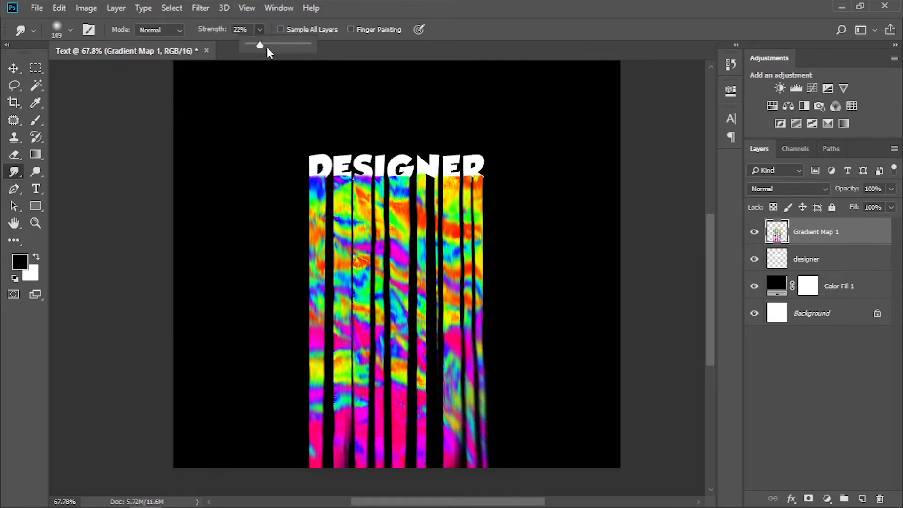
Set the smudge strength to 49% and bend the lower ends of the D and E streaks outward to the left, finishing with a 102 px brush.
left_click_drag(266, 47, 281, 49)
mouse_move(320, 316)
left_mouse_down()
mouse_move(317, 451)
mouse_move(265, 492)
left_mouse_up()
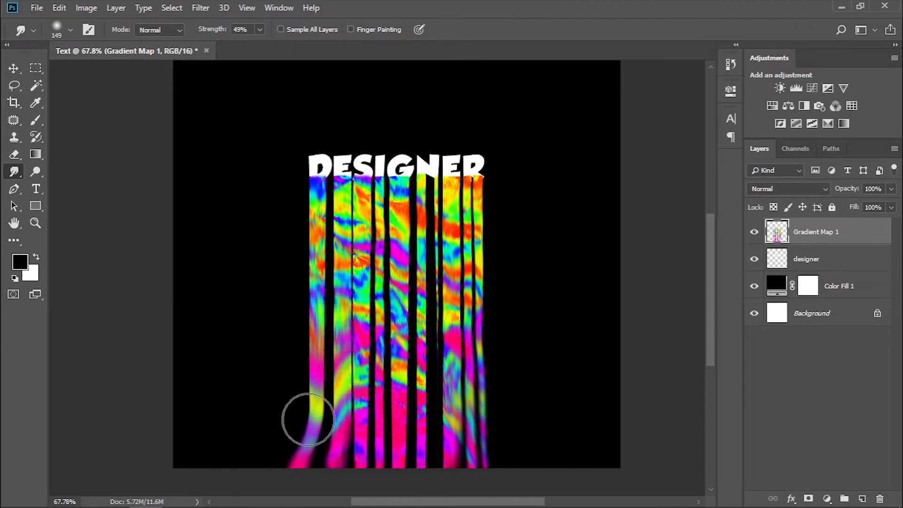
left_click_drag(308, 419, 278, 472)
mouse_move(303, 329)
left_mouse_down()
mouse_move(314, 351)
mouse_move(278, 458)
left_mouse_up()
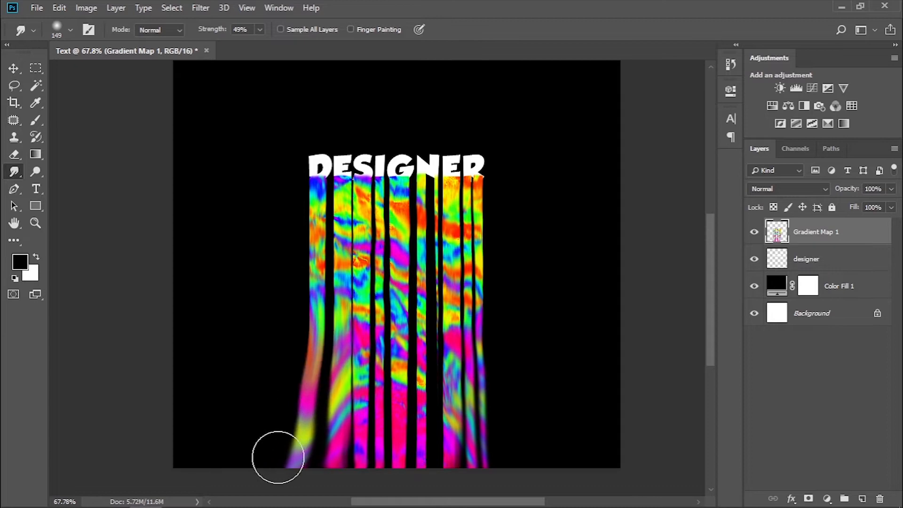
mouse_move(345, 362)
left_mouse_down()
mouse_move(336, 440)
mouse_move(324, 466)
mouse_move(315, 466)
mouse_move(325, 463)
mouse_move(314, 480)
left_mouse_up()
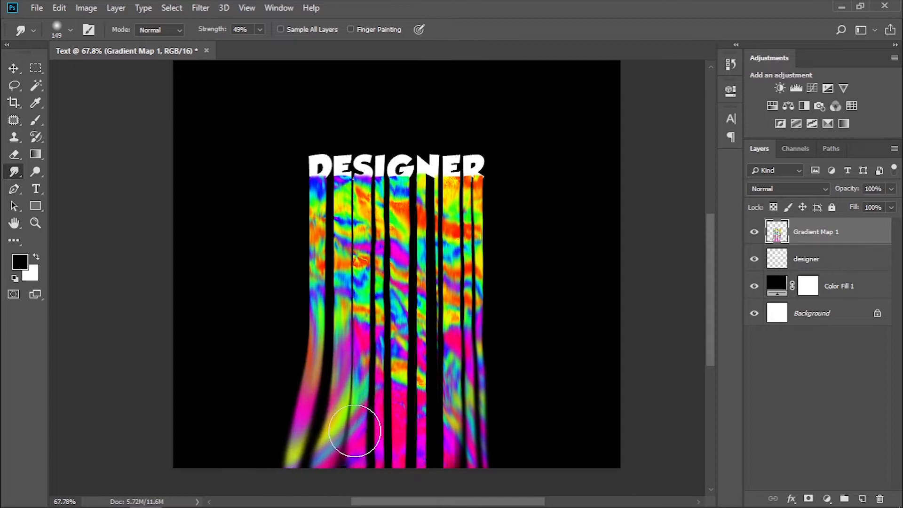
mouse_move(355, 431)
left_mouse_down()
mouse_move(363, 471)
mouse_move(325, 449)
left_mouse_up()
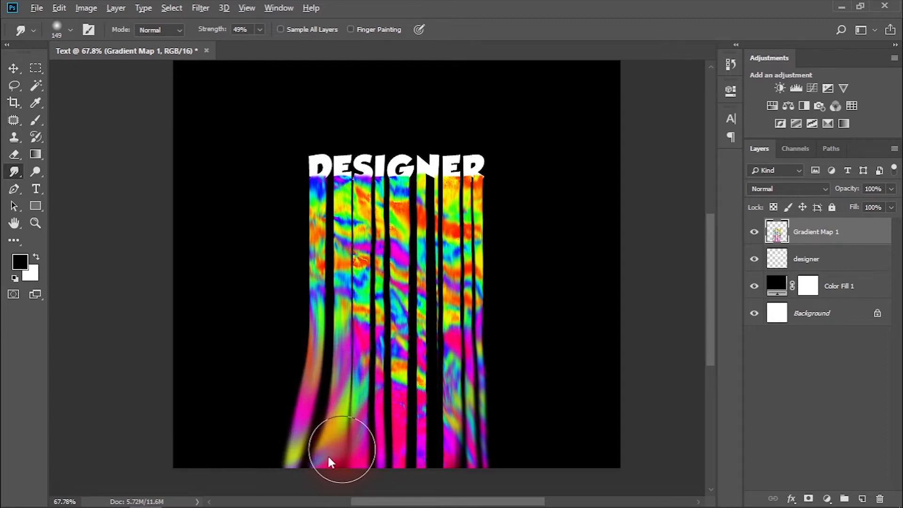
right_click(344, 449, "alt")
right_click(332, 387, "alt")
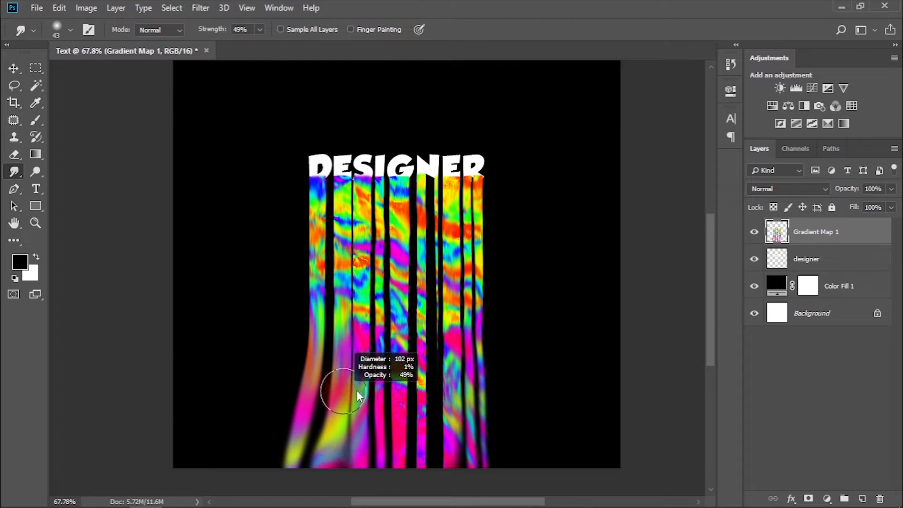
left_click_drag(329, 373, 302, 475)
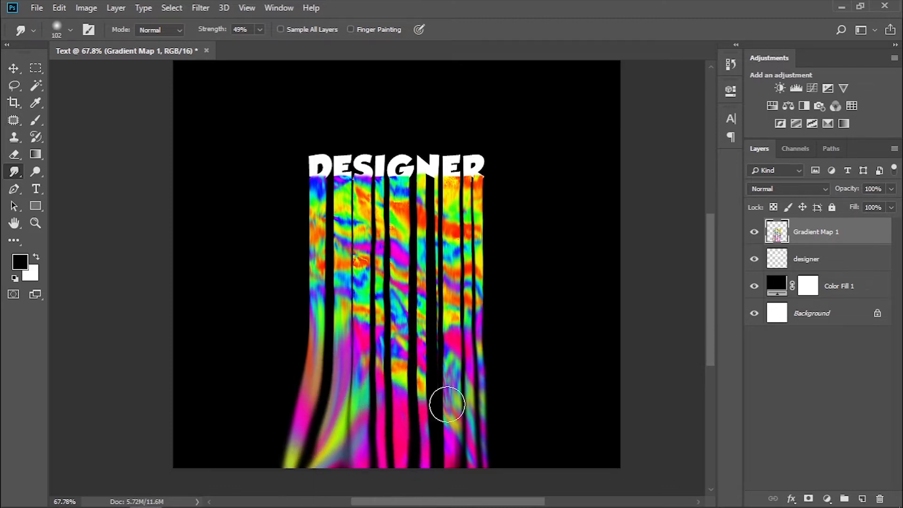
Bend the lower ends of the final E and R streaks outward to the right, using a 158 px brush for the wide pulls.
mouse_move(448, 403)
left_mouse_down()
mouse_move(462, 447)
mouse_move(495, 467)
mouse_move(502, 447)
left_mouse_up()
mouse_move(499, 365)
left_mouse_down()
mouse_move(530, 474)
mouse_move(506, 426)
mouse_move(531, 472)
left_mouse_up()
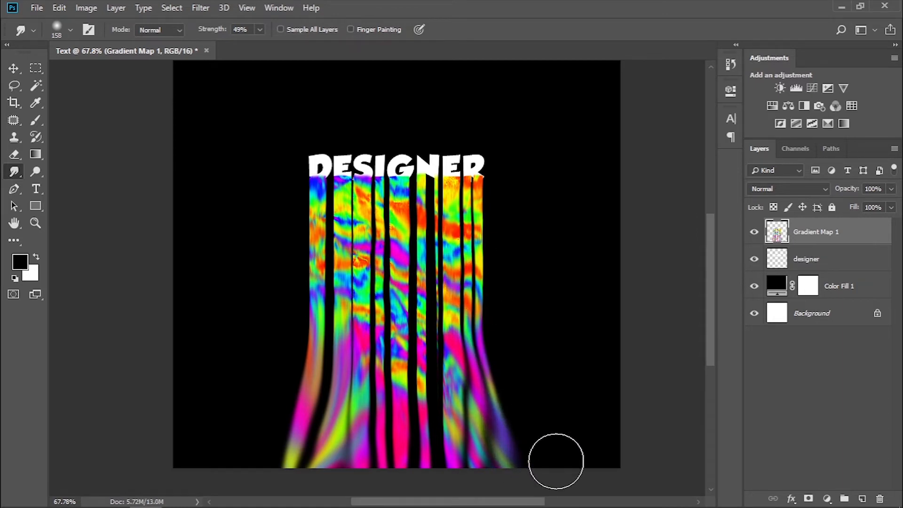
mouse_move(463, 322)
left_mouse_down()
mouse_move(472, 374)
mouse_move(520, 473)
left_mouse_up()
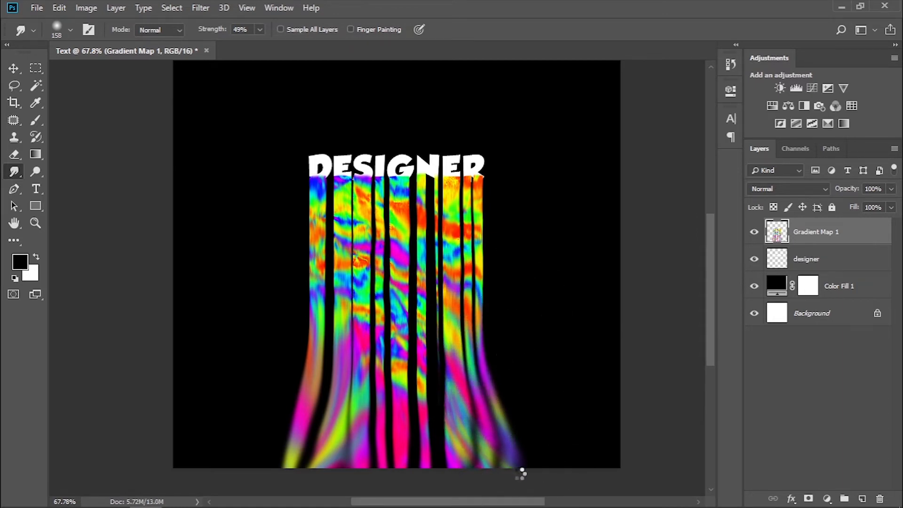
Smudge the middle streaks into flowing curves and refine them and the gaps between them with a 36 px brush.
mouse_move(415, 341)
left_mouse_down()
mouse_move(439, 464)
mouse_move(439, 307)
mouse_move(459, 417)
mouse_move(439, 415)
mouse_move(426, 301)
mouse_move(444, 367)
mouse_move(459, 377)
mouse_move(468, 401)
mouse_move(460, 341)
mouse_move(433, 330)
left_mouse_up()
left_click_drag(411, 266, 429, 266, "alt")
mouse_move(410, 232)
left_mouse_down()
mouse_move(371, 274)
mouse_move(437, 272)
mouse_move(453, 231)
mouse_move(445, 259)
mouse_move(347, 374)
mouse_move(311, 399)
mouse_move(300, 456)
mouse_move(385, 403)
mouse_move(385, 380)
mouse_move(378, 400)
mouse_move(416, 356)
mouse_move(414, 379)
mouse_move(470, 399)
mouse_move(453, 458)
mouse_move(421, 456)
mouse_move(432, 461)
mouse_move(427, 355)
mouse_move(448, 445)
mouse_move(434, 302)
left_mouse_up()
right_click(406, 231)
left_click_drag(453, 239, 416, 238)
scroll(429, 295, "down", 1)
left_click_drag(405, 382, 407, 229)
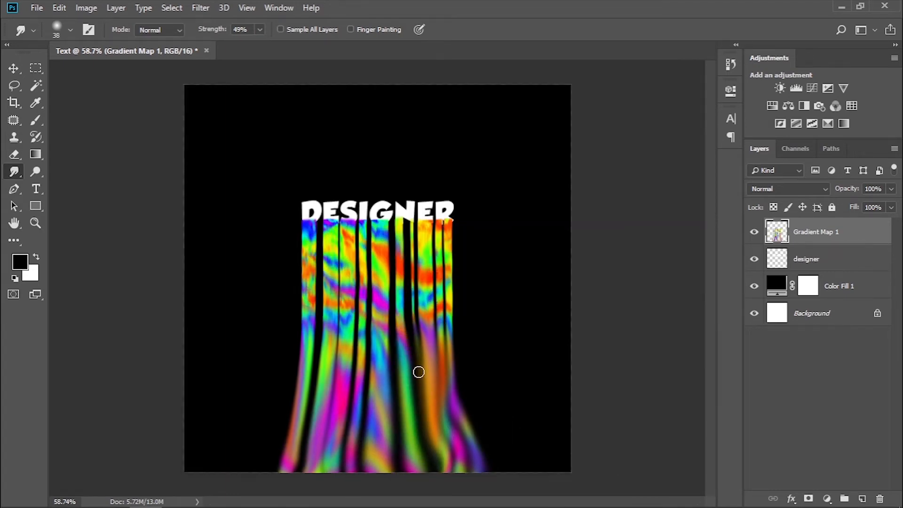
Blend the lower ends of the streaks and flare the outermost ones further to both sides with a 157 px brush.
mouse_move(440, 449)
left_mouse_down()
mouse_move(447, 486)
mouse_move(445, 457)
mouse_move(430, 461)
mouse_move(429, 478)
mouse_move(429, 452)
mouse_move(427, 477)
mouse_move(414, 448)
mouse_move(406, 475)
mouse_move(381, 483)
left_mouse_up()
left_click_drag(374, 407, 384, 475)
left_click_drag(347, 442, 336, 480)
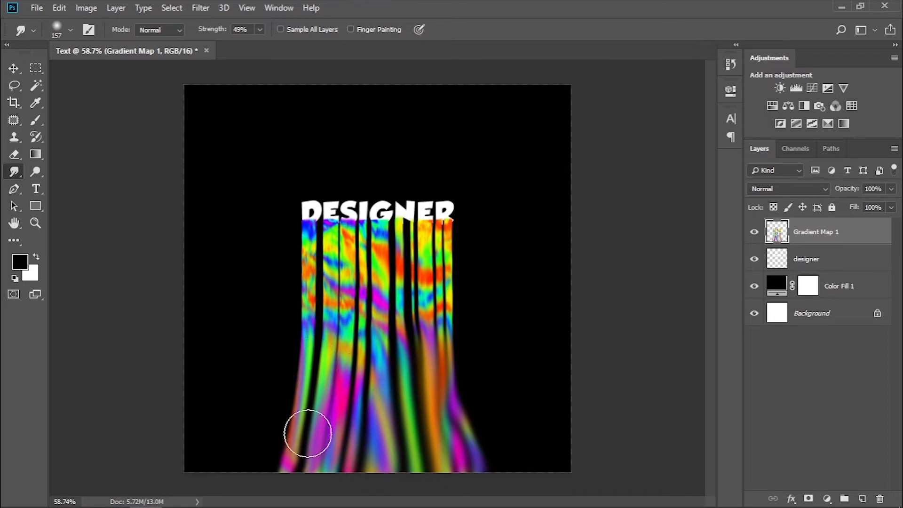
left_click_drag(308, 434, 254, 495)
left_click_drag(457, 385, 502, 491)
Move the Gradient Map 1 layer below the designer layer and duplicate it twice.
left_click_drag(826, 244, 838, 265)
key("ctrl+j")
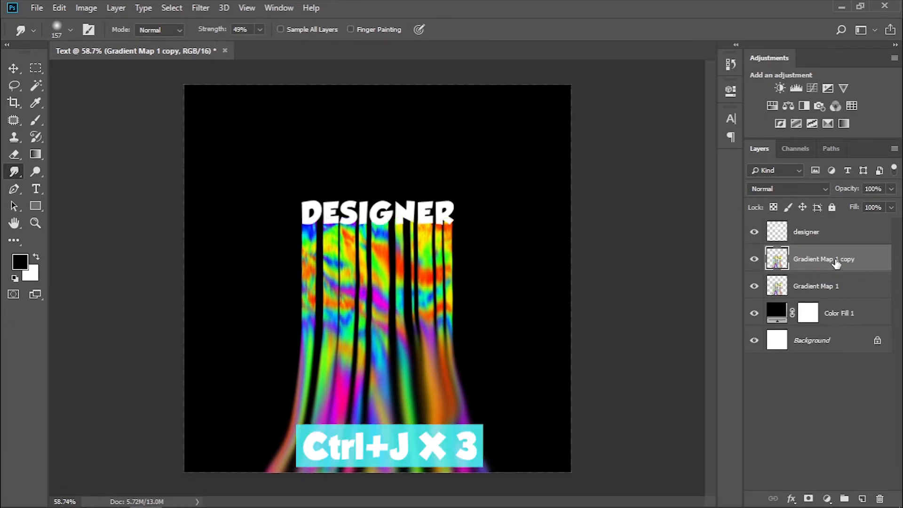
key("ctrl+j")
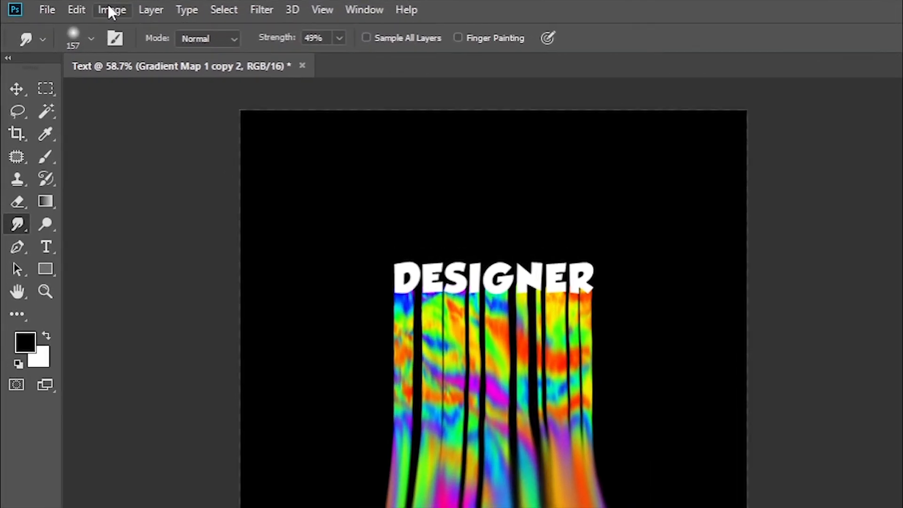
Apply the merged RGB image to the topmost streak copy with Multiply blending at 100% opacity, and set that layer's blend mode to Screen.
left_click(86, 7)
left_click(128, 270)
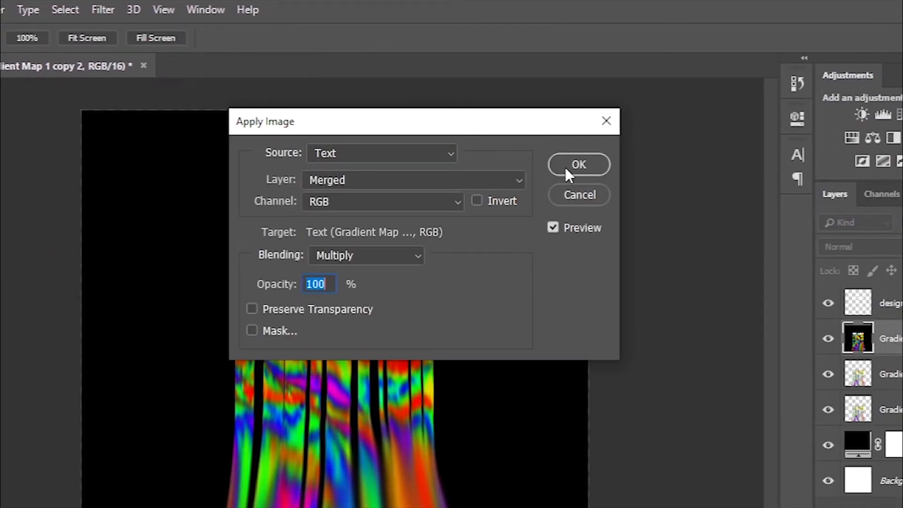
left_click(568, 169)
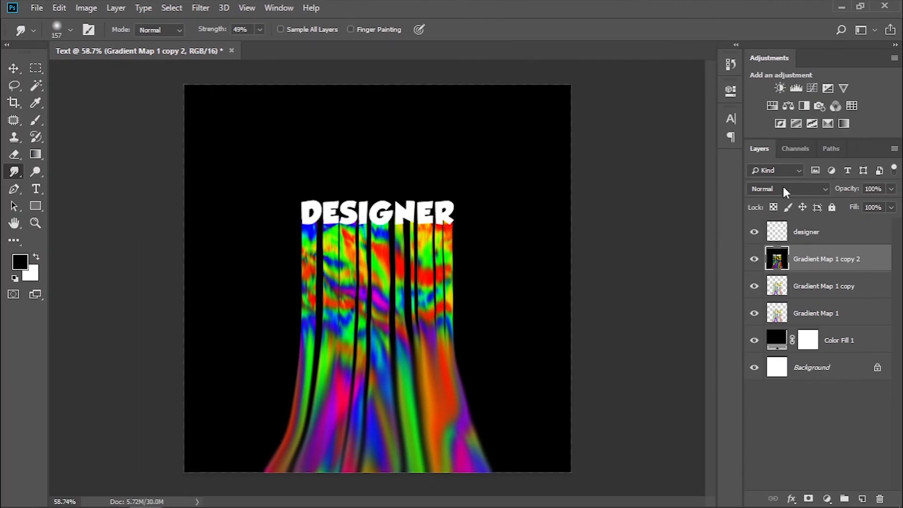
left_click(783, 184)
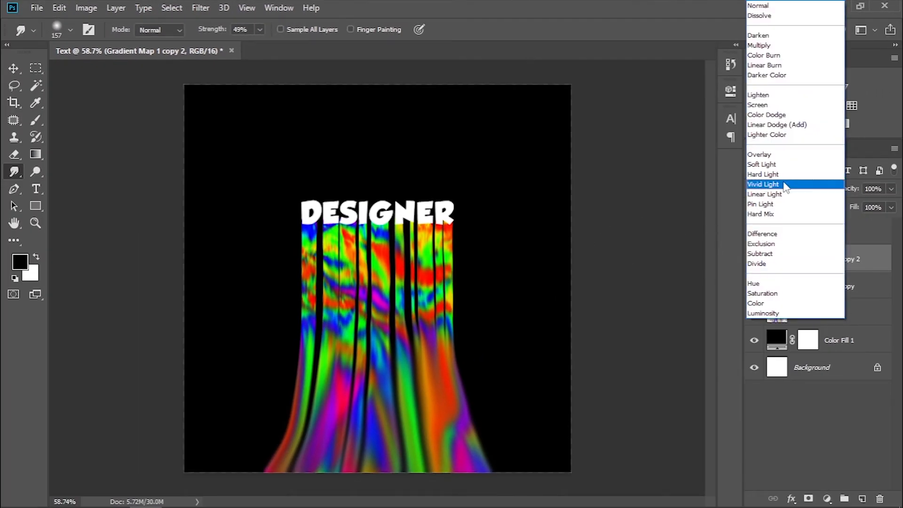
left_click(772, 107)
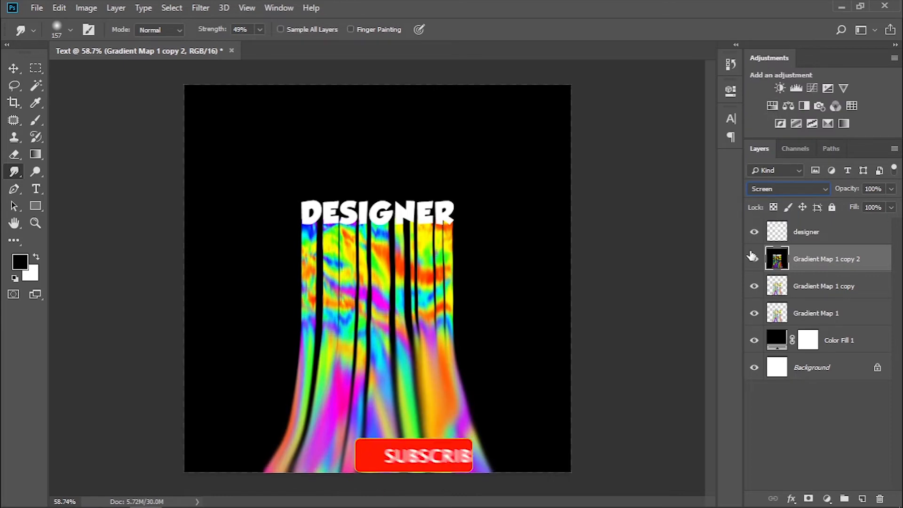
Apply a Gaussian Blur with a 6.8 pixel radius to Gradient Map 1 copy 2 and switch to the Move tool.
left_click(238, 8)
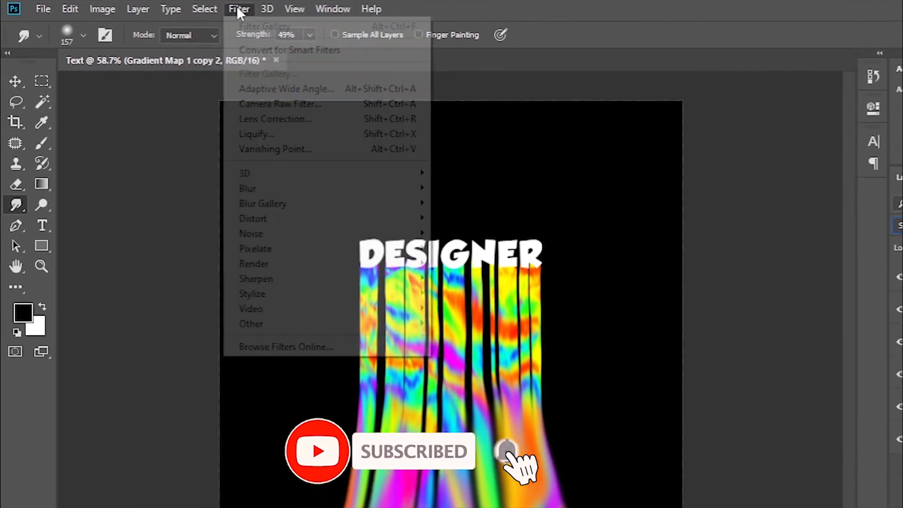
mouse_move(272, 192)
left_click(540, 258)
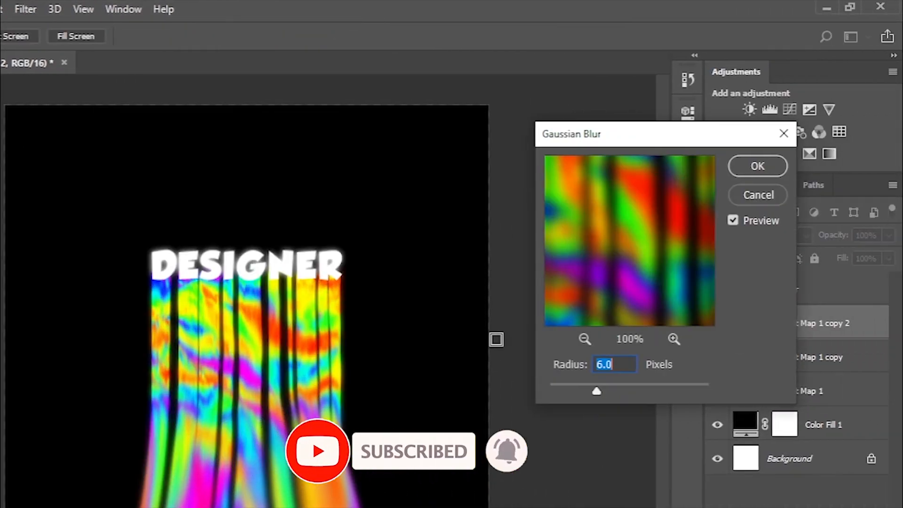
left_click_drag(596, 391, 601, 390)
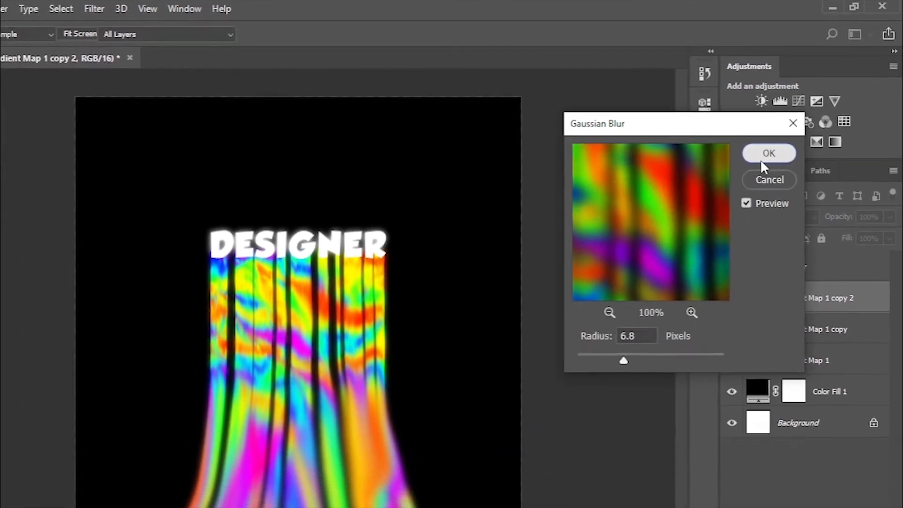
left_click(756, 168)
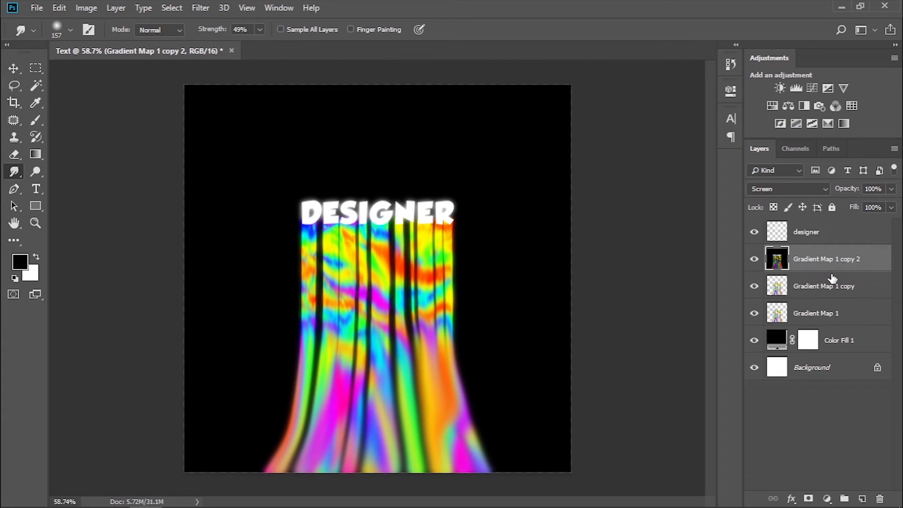
key("v")
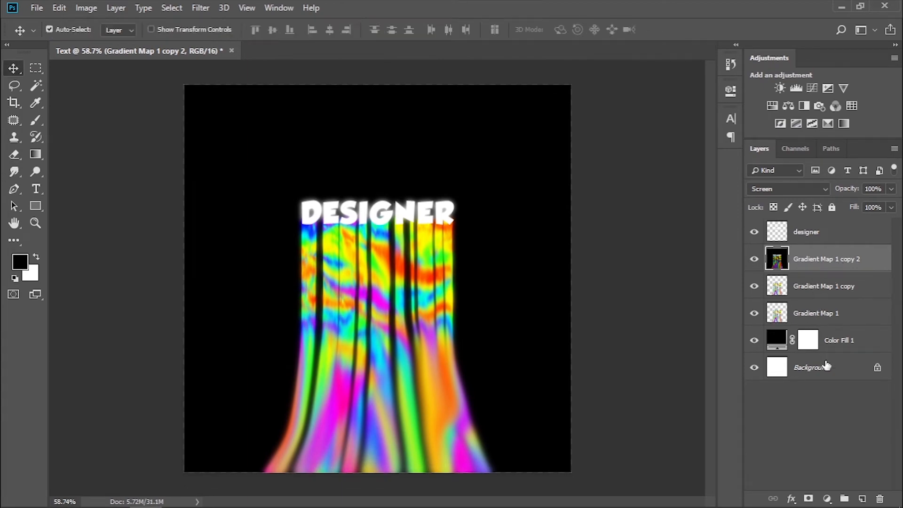
Create a layer above Gradient Map 1 copy 2 and paint a soft 204 px yellow stroke down the streaks' left edge.
left_click(862, 498)
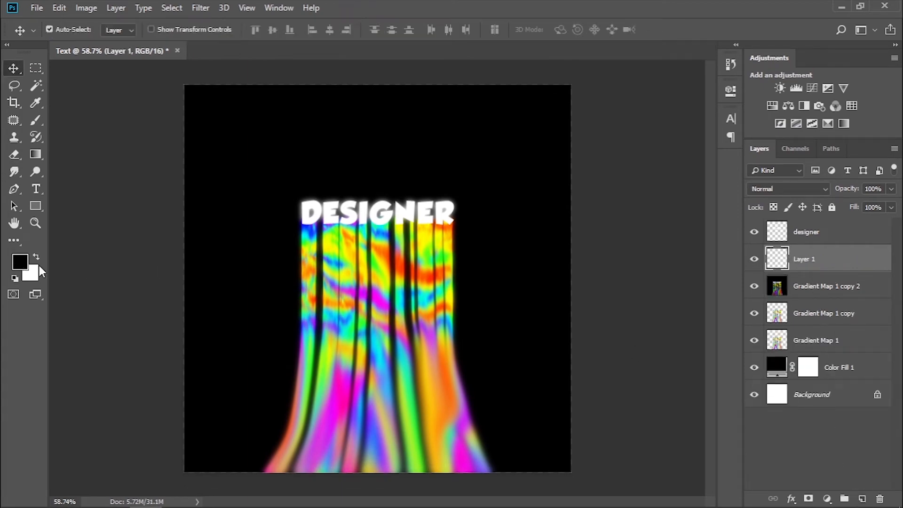
left_click(20, 262)
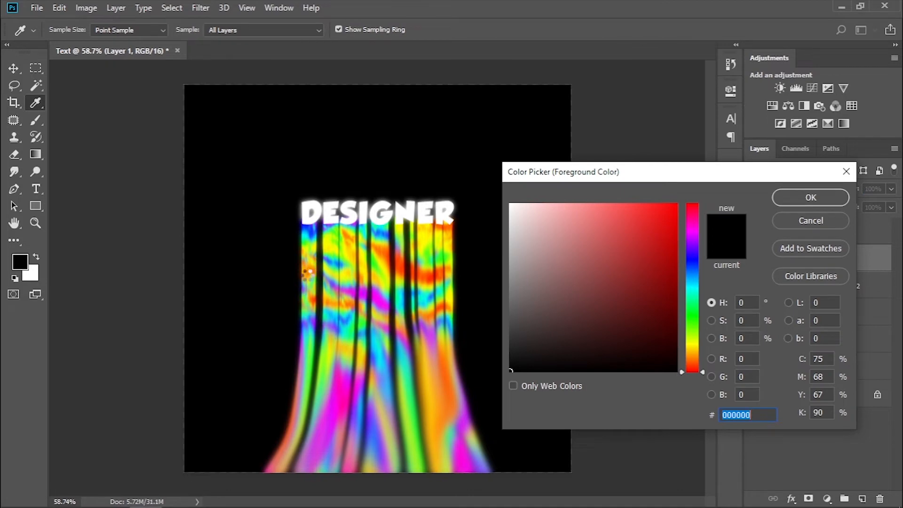
left_click(307, 273)
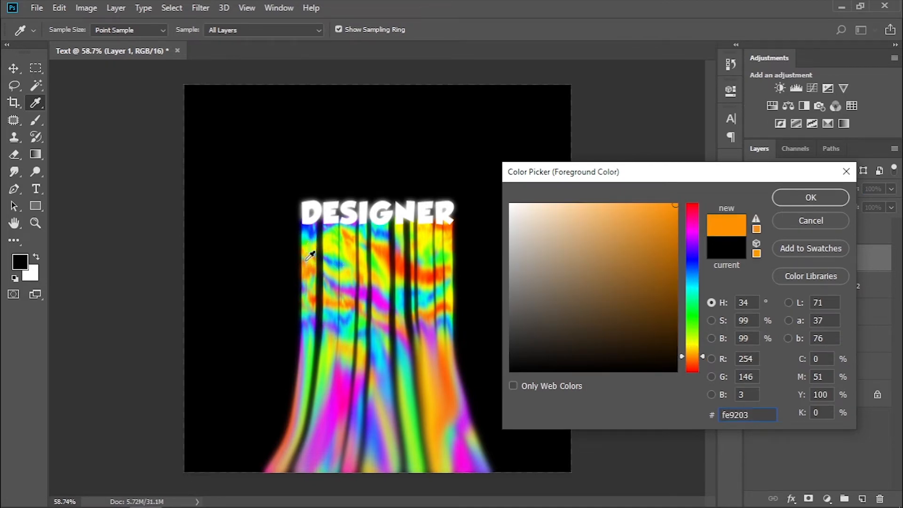
left_click_drag(702, 354, 702, 346)
left_click(799, 197)
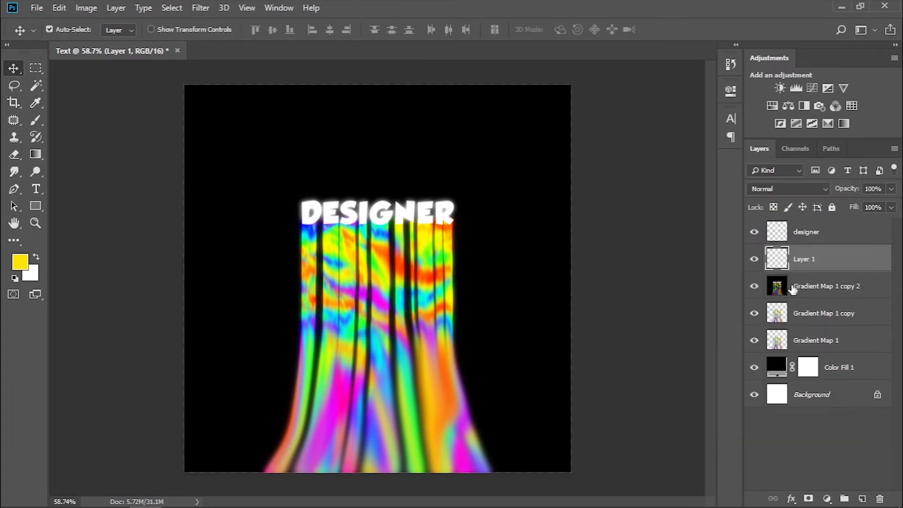
key("b")
left_click_drag(301, 221, 222, 489)
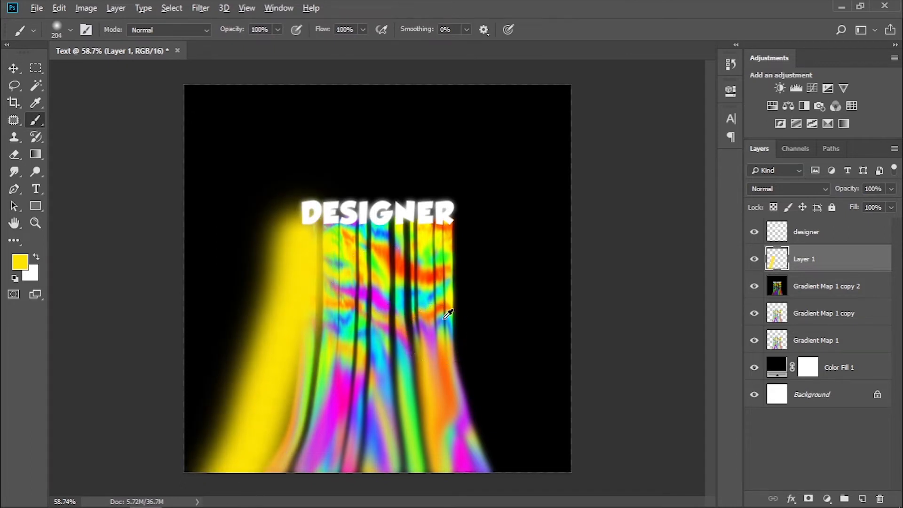
Paint an orange stroke sampled from the streaks down their right edge and set Layer 1's blend mode to Soft Light.
left_click(443, 270, "alt")
left_click_drag(470, 231, 515, 484)
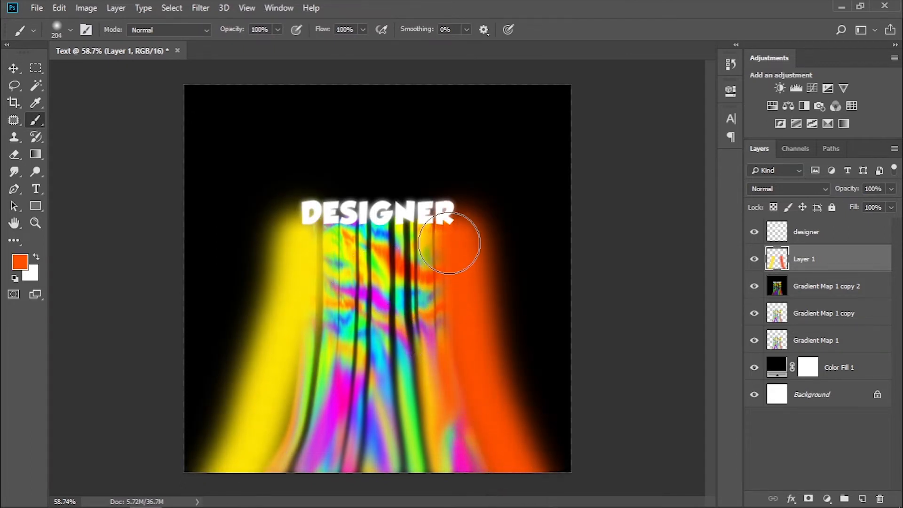
left_click(800, 187)
left_click(767, 162)
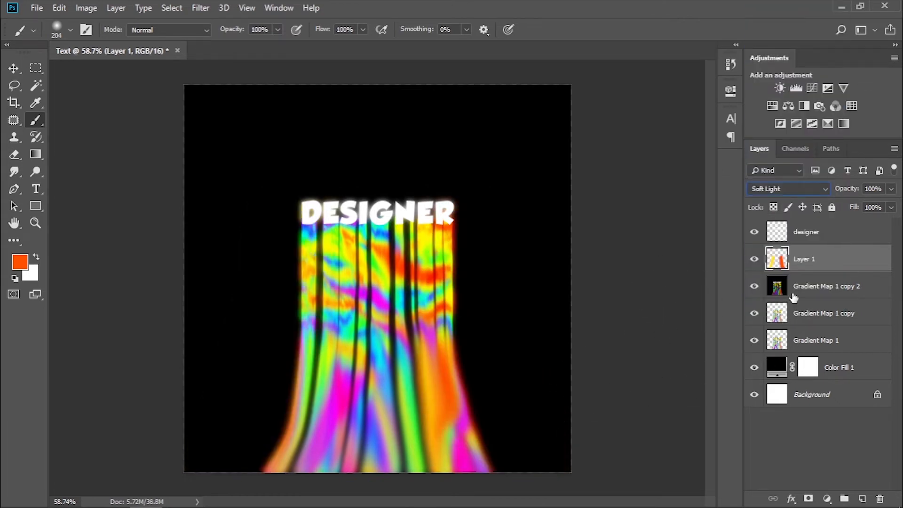
Create a layer above Color Fill 1 and paint a faint orange glow behind the streaks with a soft 343 px brush at 11% opacity.
left_click(829, 367)
left_click(862, 498)
key("1")
key("1")
right_click(306, 456, "alt")
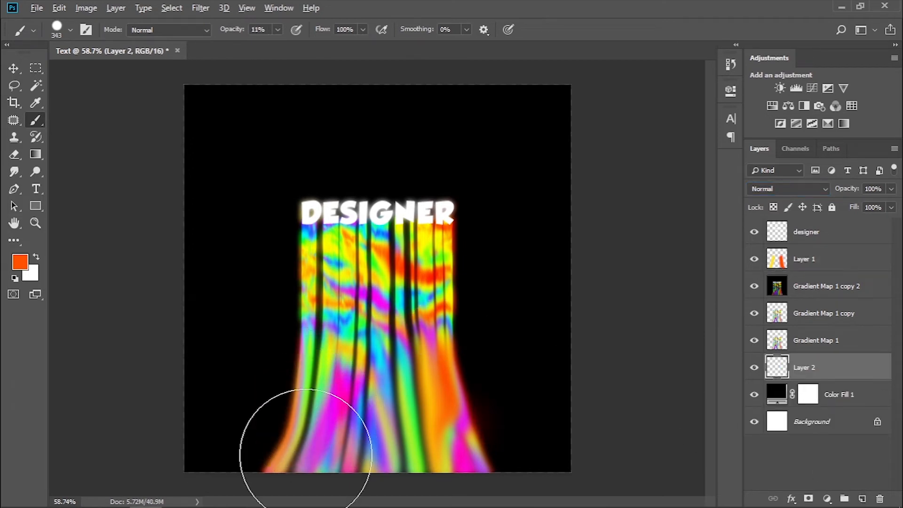
left_click_drag(298, 448, 320, 420)
key("ctrl+z")
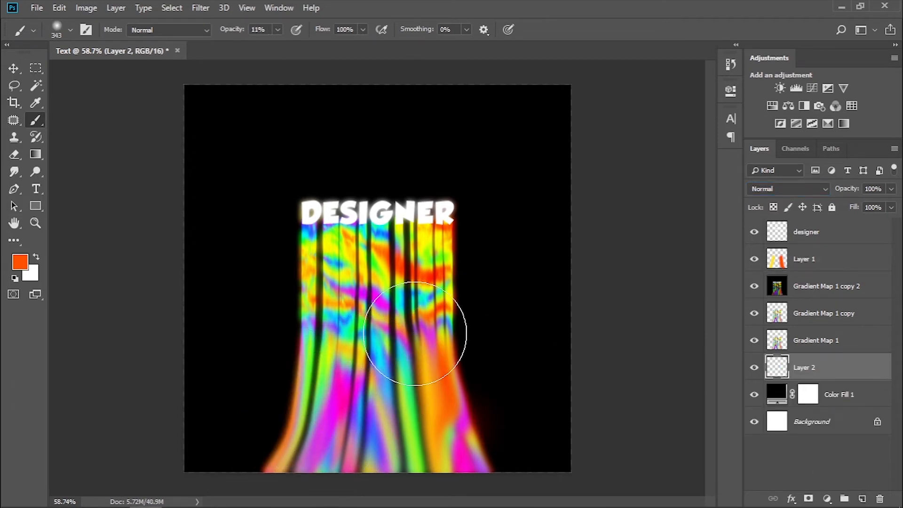
mouse_move(420, 370)
left_mouse_down()
mouse_move(323, 393)
mouse_move(363, 434)
mouse_move(433, 393)
mouse_move(417, 417)
mouse_move(433, 343)
mouse_move(403, 484)
left_mouse_up()
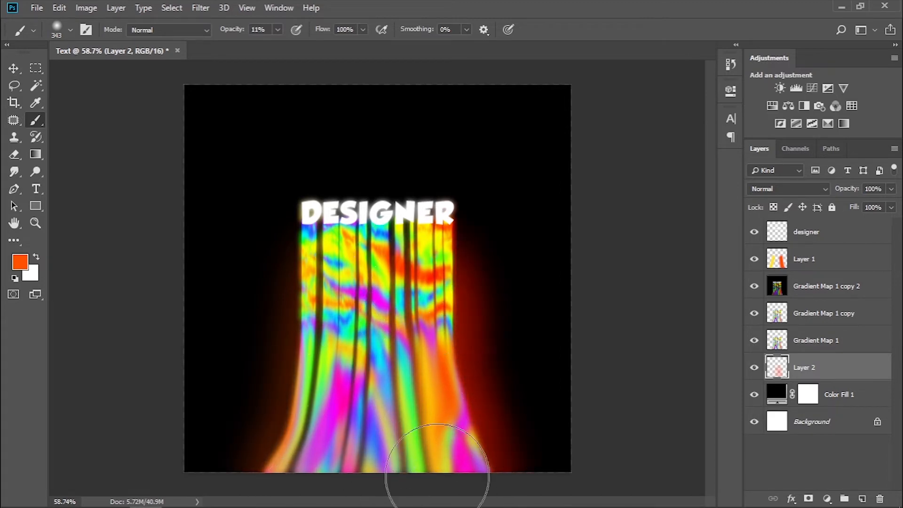
Add more orange glow behind the left side of the streaks and reduce Layer 2 to 23% opacity and 35% fill.
left_click_drag(891, 189, 856, 204)
left_click(891, 207)
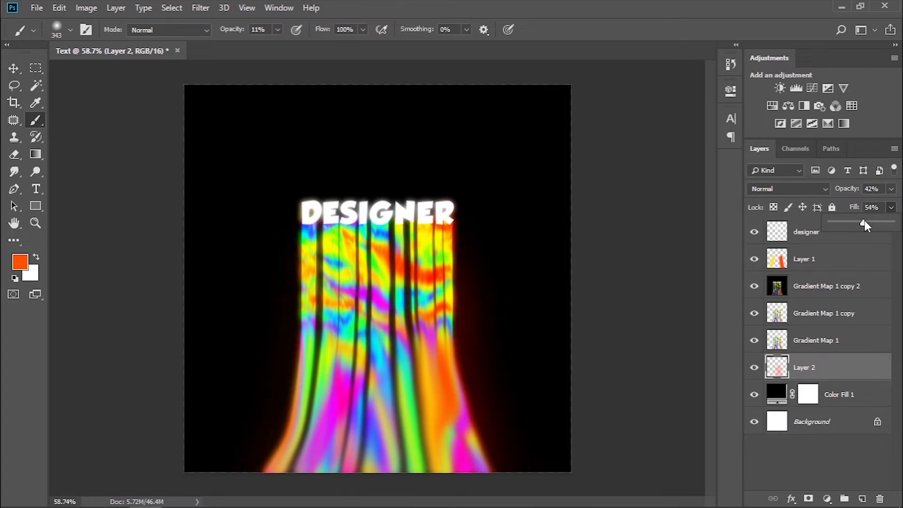
mouse_move(322, 304)
left_mouse_down()
mouse_move(336, 351)
mouse_move(315, 483)
left_mouse_up()
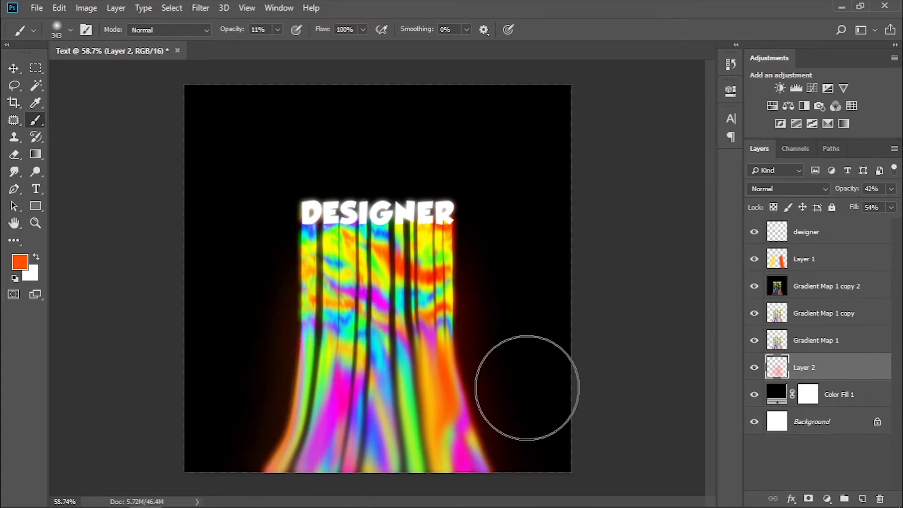
left_click(891, 189)
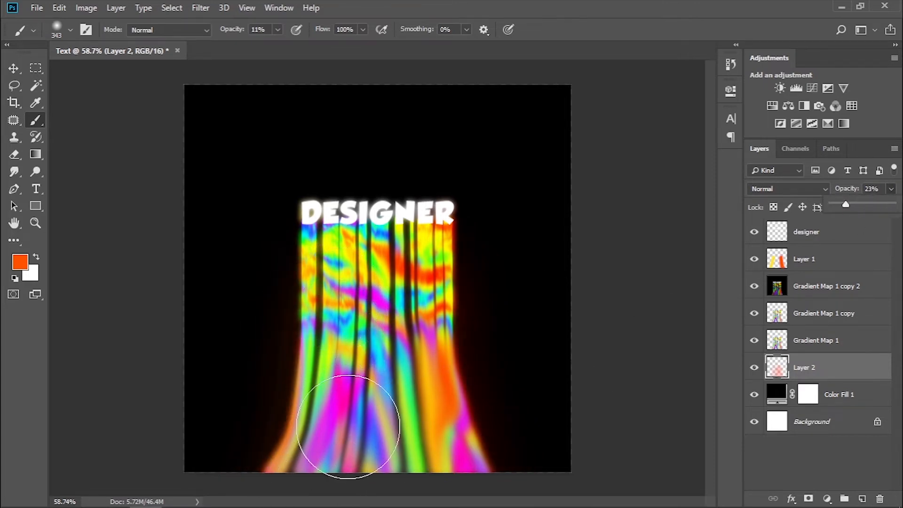
left_click(891, 189)
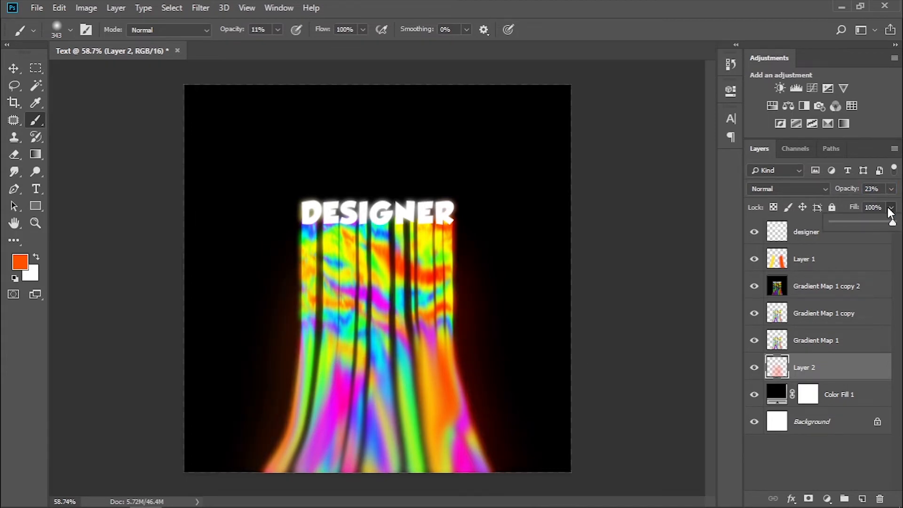
left_click_drag(853, 227, 852, 226)
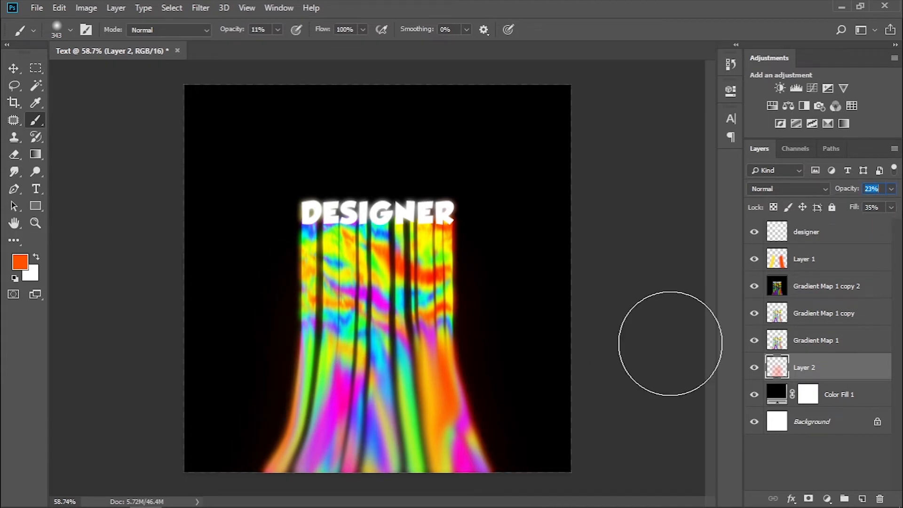
key("v")
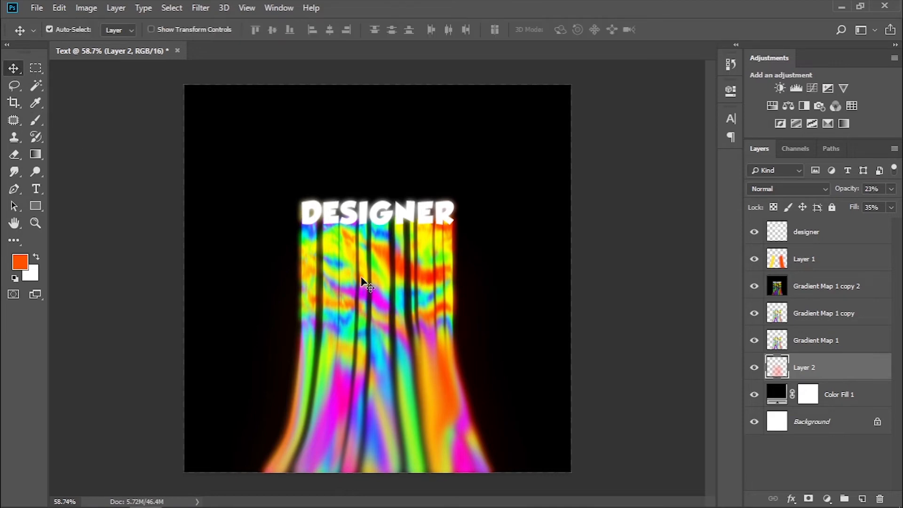
Add a layer above the designer layer and place the plastic texture 3 image there.
left_click(809, 243)
left_click(862, 499)
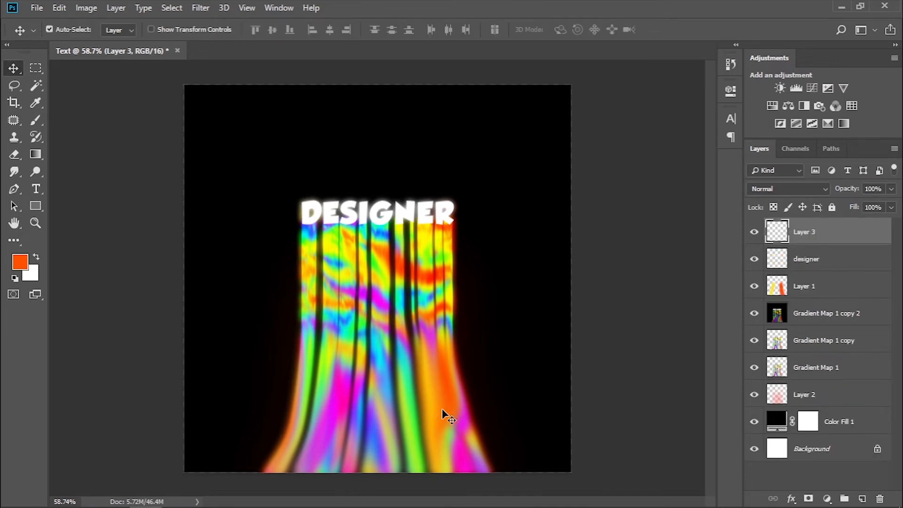
left_click(210, 495)
left_click_drag(224, 105, 358, 395)
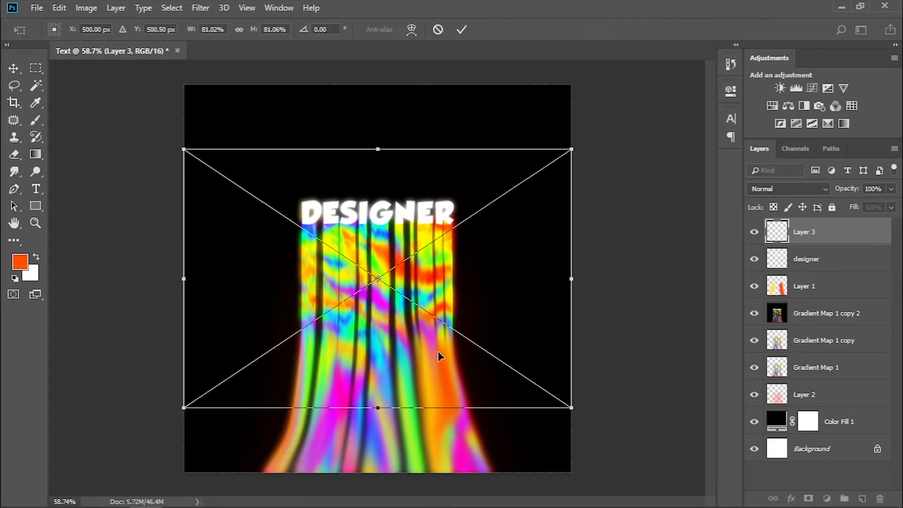
Enlarge and reposition the plastic texture until it covers the whole canvas, and apply the transformation.
left_click_drag(572, 409, 674, 474)
scroll(451, 346, "down", 5)
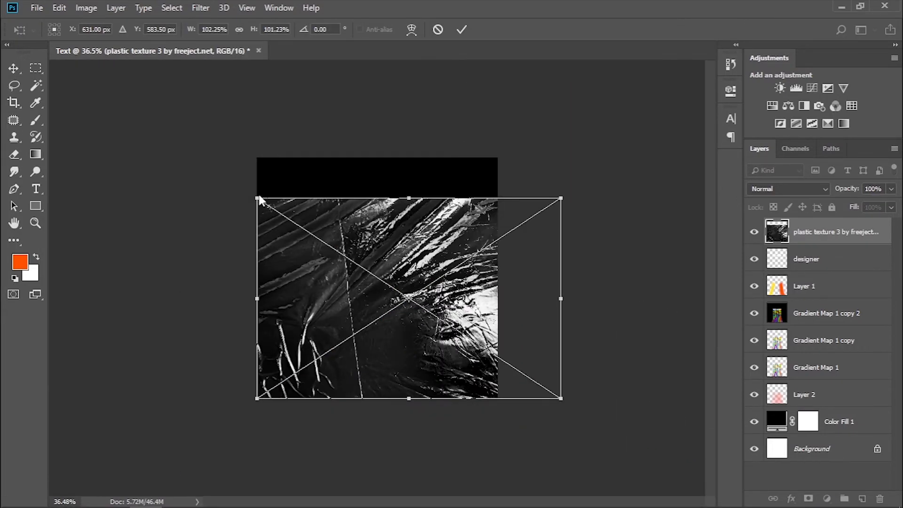
left_click_drag(257, 198, 174, 141)
left_click_drag(561, 398, 690, 418)
left_click(239, 29)
left_click_drag(174, 418, 334, 398)
left_click_drag(500, 332, 438, 348)
key("Return")
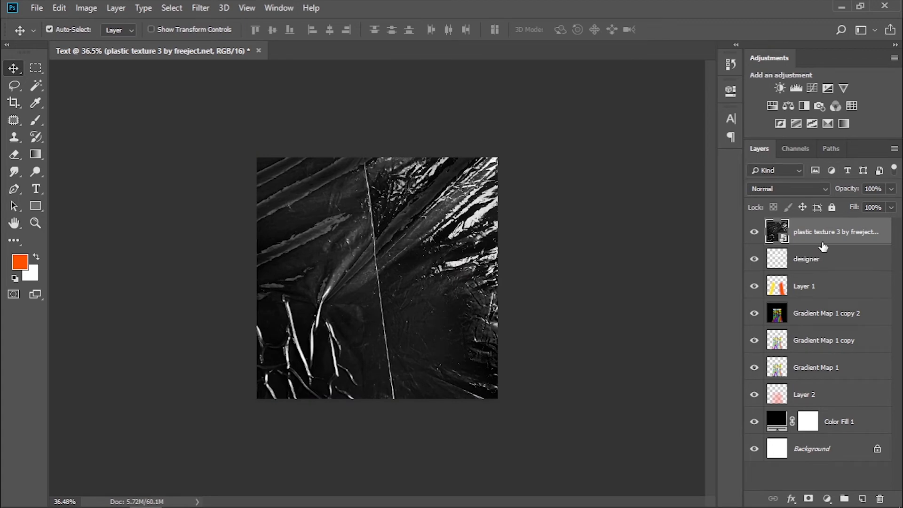
Apply a high-contrast Curves adjustment to the plastic texture, crushing the dark tones to black and brightening the highlights.
key("ctrl+m")
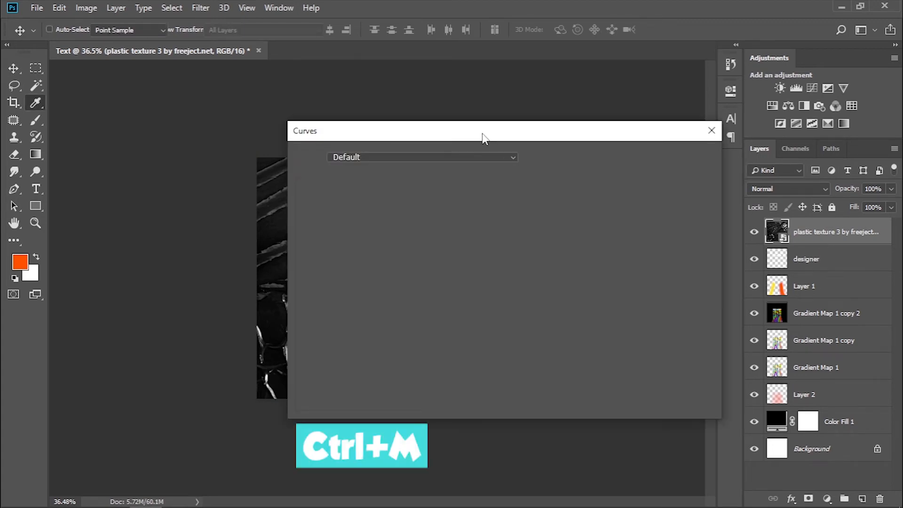
left_click_drag(480, 137, 697, 136)
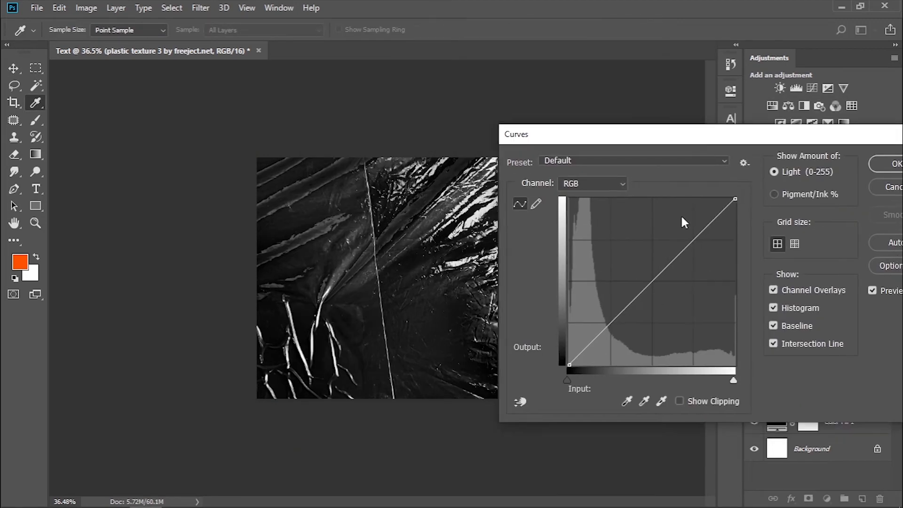
left_click_drag(597, 335, 675, 355)
left_click_drag(718, 246, 697, 248)
left_click_drag(677, 359, 682, 353)
left_click(887, 170)
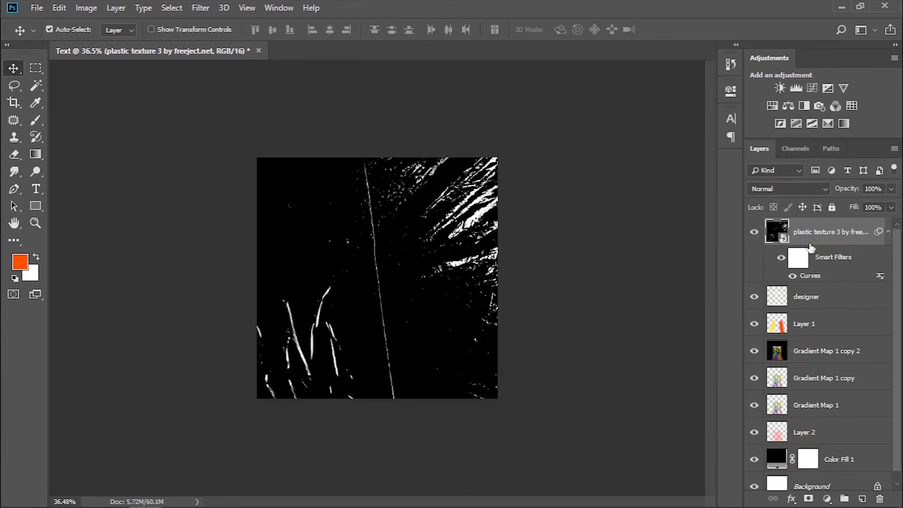
Apply a second Curves adjustment with points at input 111, output 38 and input 197, output 206, and shift the texture slightly right.
key("ctrl+m")
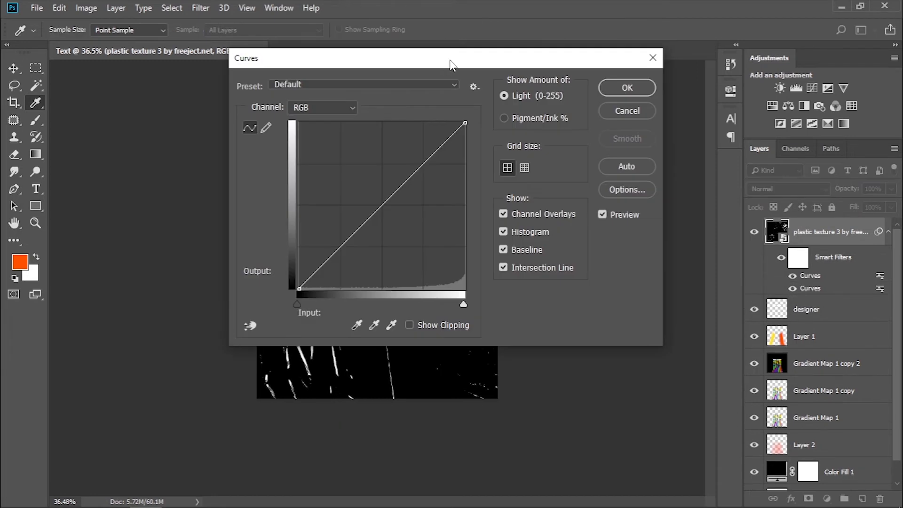
left_click_drag(447, 61, 721, 115)
left_click_drag(615, 307, 644, 339)
left_click_drag(706, 233, 702, 213)
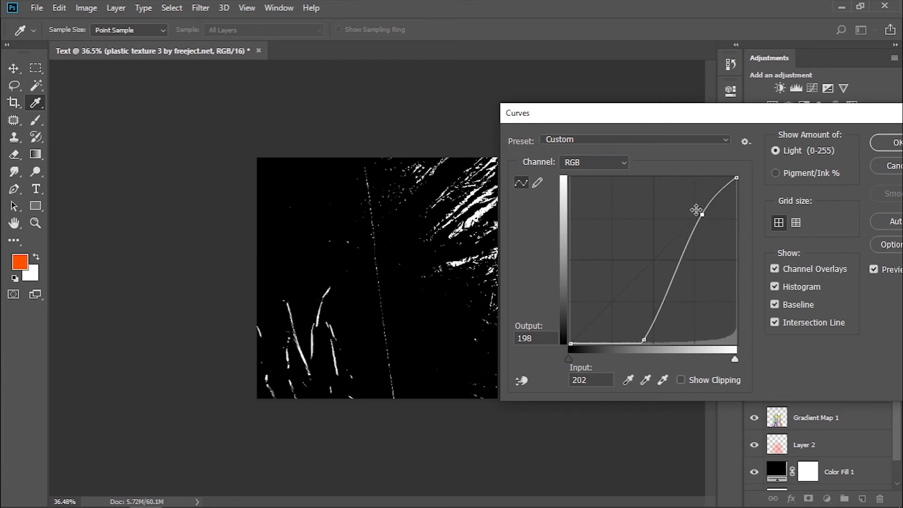
left_click_drag(702, 215, 695, 203)
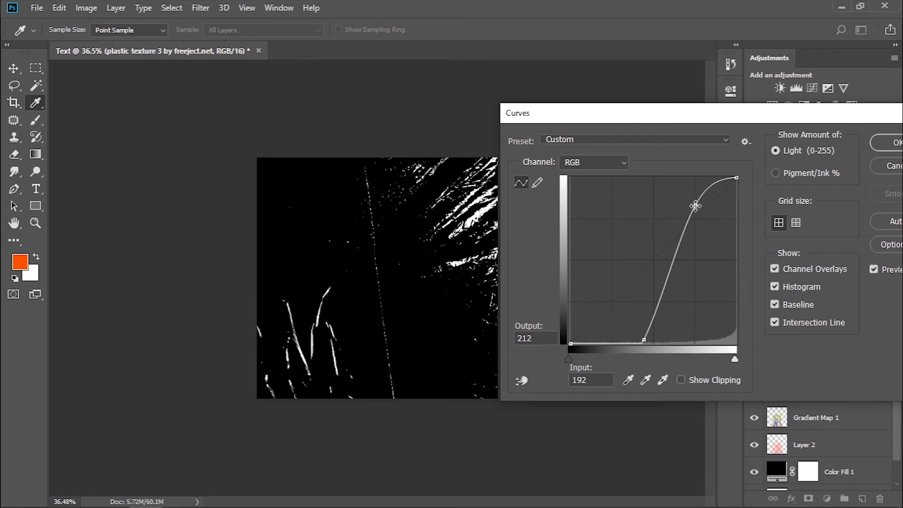
mouse_move(695, 206)
left_mouse_down()
mouse_move(685, 196)
mouse_move(692, 212)
left_mouse_up()
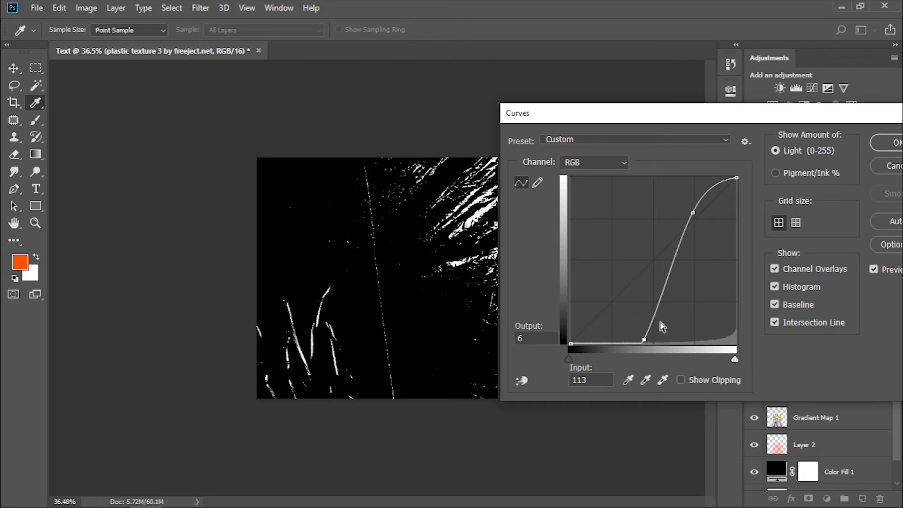
mouse_move(652, 317)
left_mouse_down()
mouse_move(664, 323)
mouse_move(659, 350)
mouse_move(655, 319)
mouse_move(642, 319)
left_mouse_up()
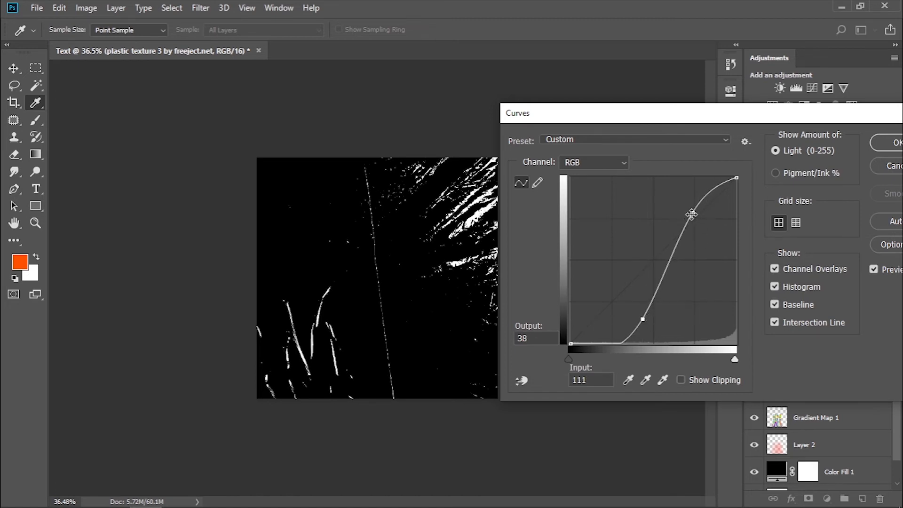
left_click_drag(691, 214, 699, 209)
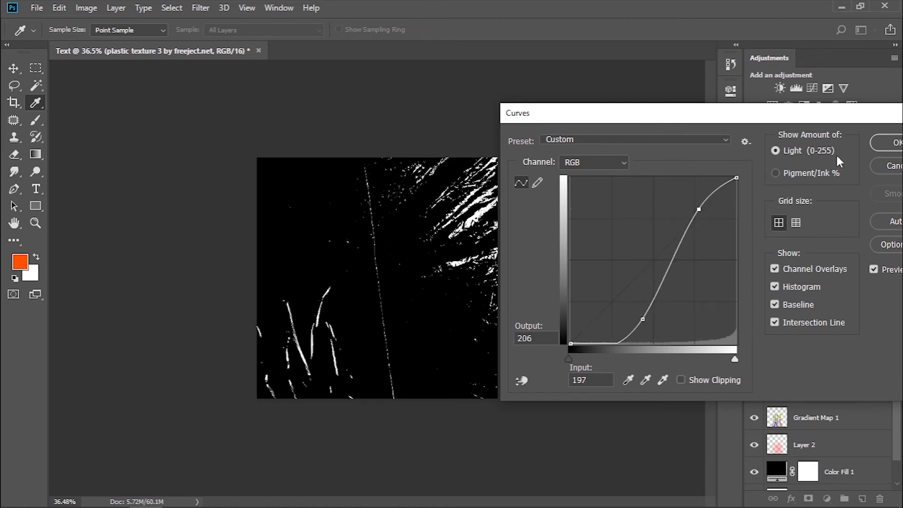
left_click(888, 142)
key("v")
mouse_move(477, 230)
left_mouse_down()
mouse_move(498, 232)
mouse_move(474, 230)
left_mouse_up()
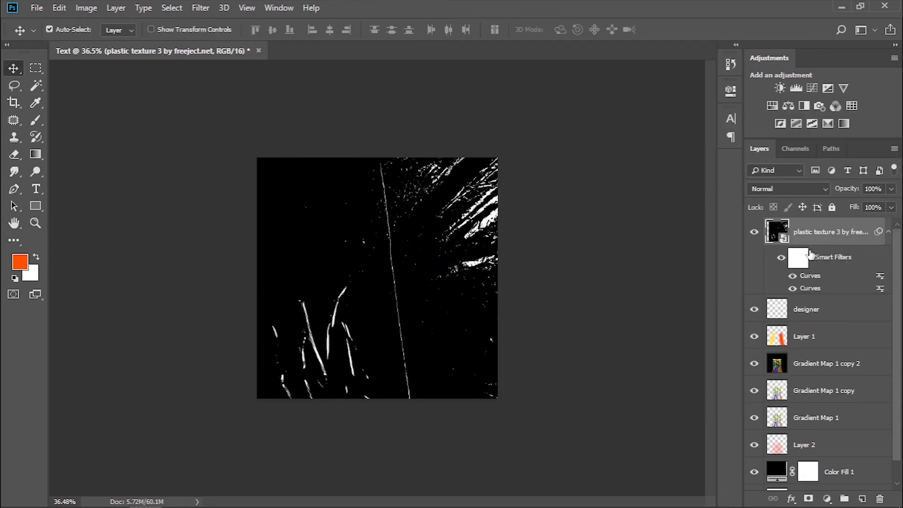
Add a layer mask and a vector mask to the plastic texture layer, and rasterize the vector mask.
left_click(810, 498)
left_click(810, 498)
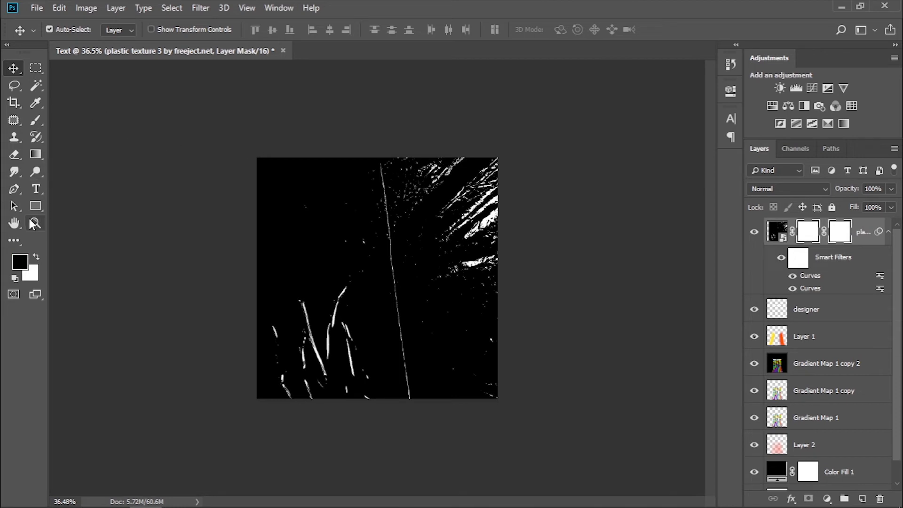
right_click(846, 232)
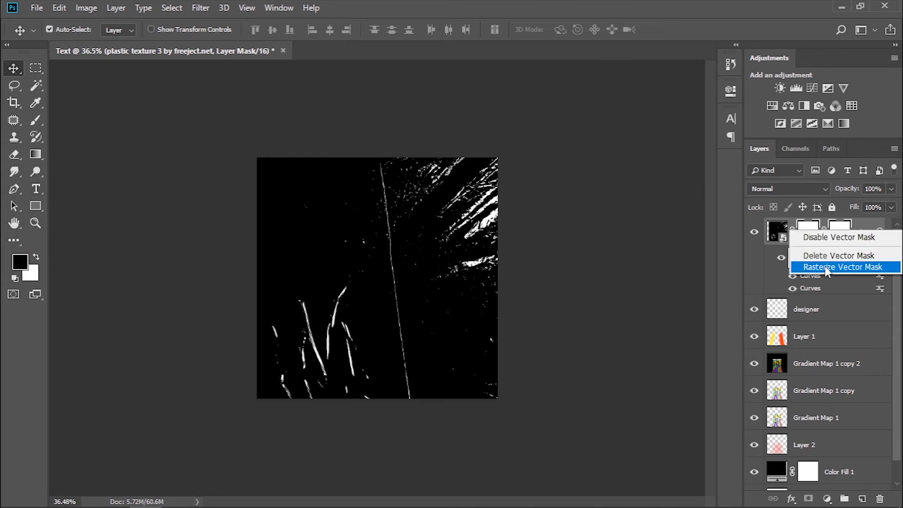
left_click(827, 266)
Paint the plastic texture's layer mask with a black brush to hide the white streaks at the right edge, midway down.
left_click(35, 120)
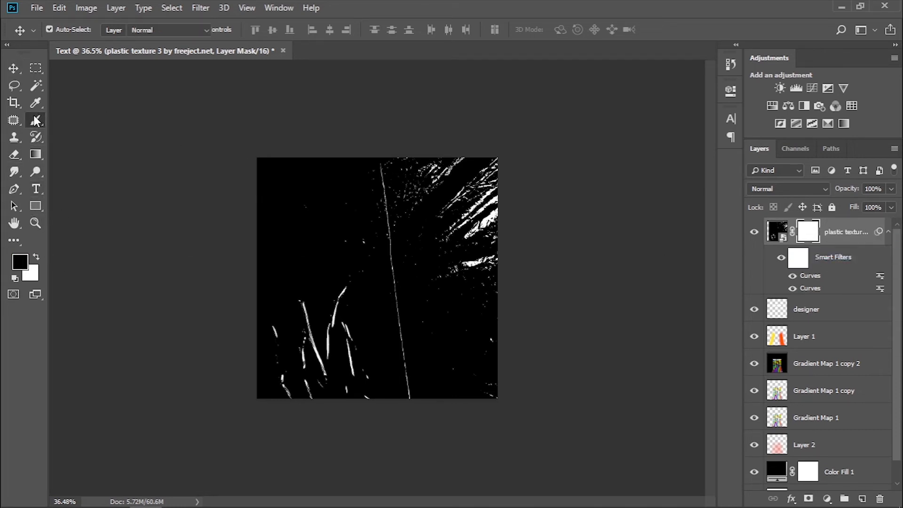
left_click(20, 262)
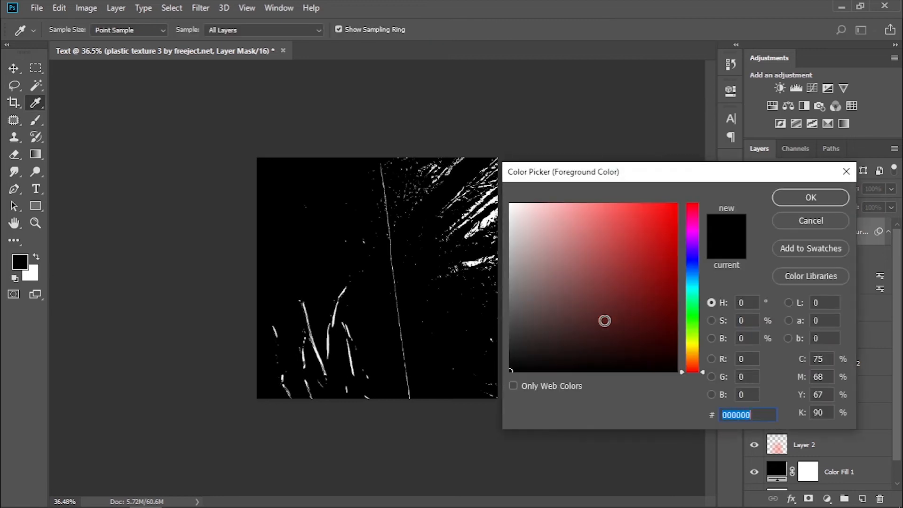
left_click(810, 195)
left_click_drag(482, 196, 443, 208)
scroll(483, 207, "up", 4)
key("0")
mouse_move(523, 256)
left_mouse_down()
mouse_move(552, 254)
mouse_move(520, 259)
left_mouse_up()
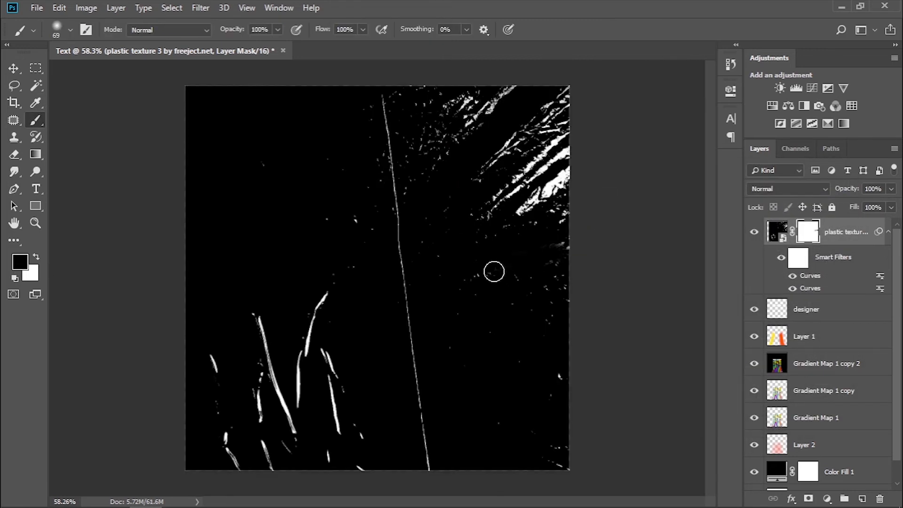
Mask out the white streaks at the texture's lower left and the long thin line through the middle, using a 31 px brush for the line.
mouse_move(329, 297)
left_mouse_down()
mouse_move(310, 347)
mouse_move(321, 388)
mouse_move(336, 373)
mouse_move(324, 362)
mouse_move(362, 469)
mouse_move(323, 449)
mouse_move(277, 388)
mouse_move(251, 315)
mouse_move(282, 387)
mouse_move(273, 401)
mouse_move(258, 376)
mouse_move(283, 450)
mouse_move(294, 386)
mouse_move(262, 454)
left_mouse_up()
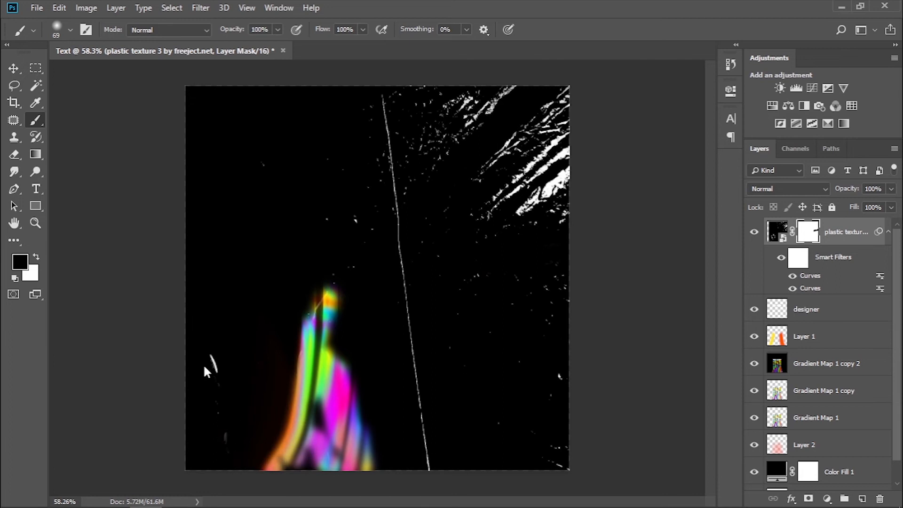
left_click_drag(204, 366, 210, 345)
mouse_move(418, 396)
left_mouse_down()
mouse_move(432, 480)
mouse_move(423, 406)
left_mouse_up()
right_click(431, 372, "alt")
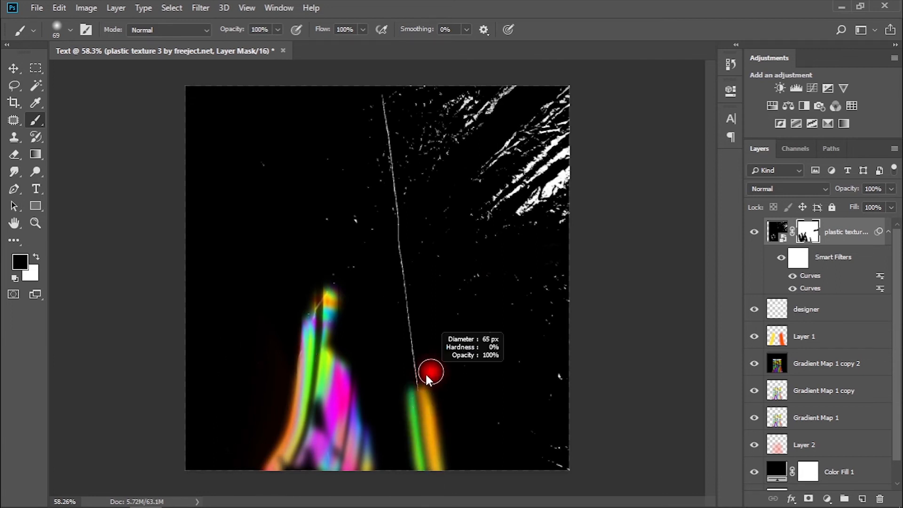
right_click(430, 372, "alt")
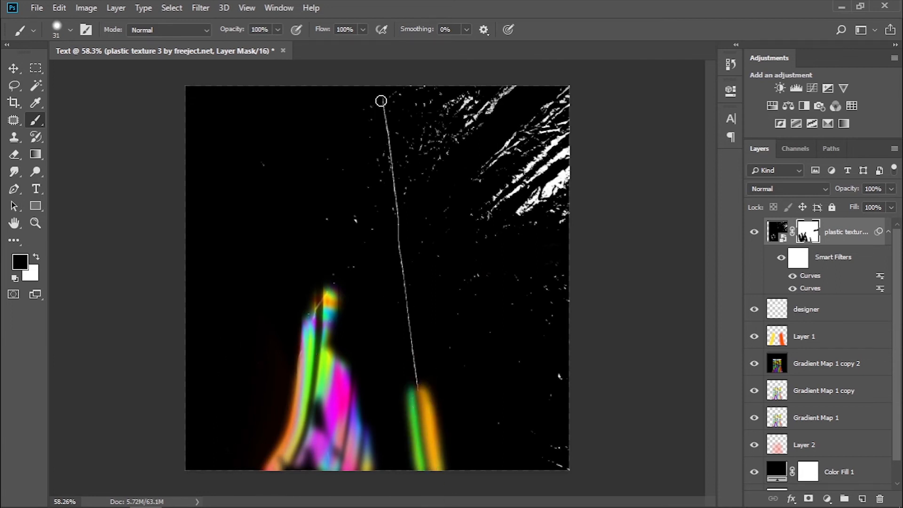
left_click_drag(399, 203, 416, 387)
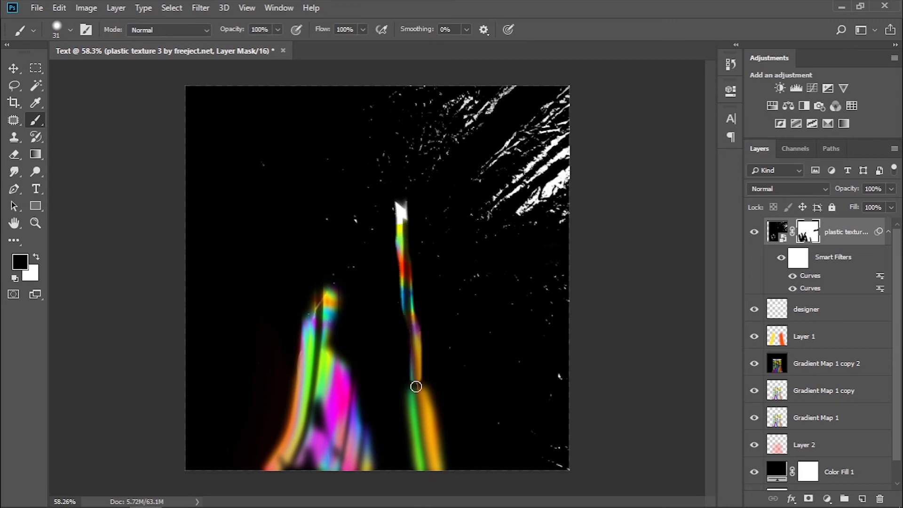
Mask out the dense white streaks in the texture's upper-right corner and along the upper edge, enlarging the brush to 192 px.
right_click(495, 124, "alt")
mouse_move(481, 99)
left_mouse_down()
mouse_move(521, 90)
mouse_move(475, 101)
mouse_move(500, 110)
mouse_move(495, 156)
mouse_move(563, 132)
mouse_move(502, 196)
mouse_move(554, 203)
mouse_move(532, 197)
mouse_move(557, 210)
mouse_move(486, 204)
left_mouse_up()
right_click(489, 115, "alt")
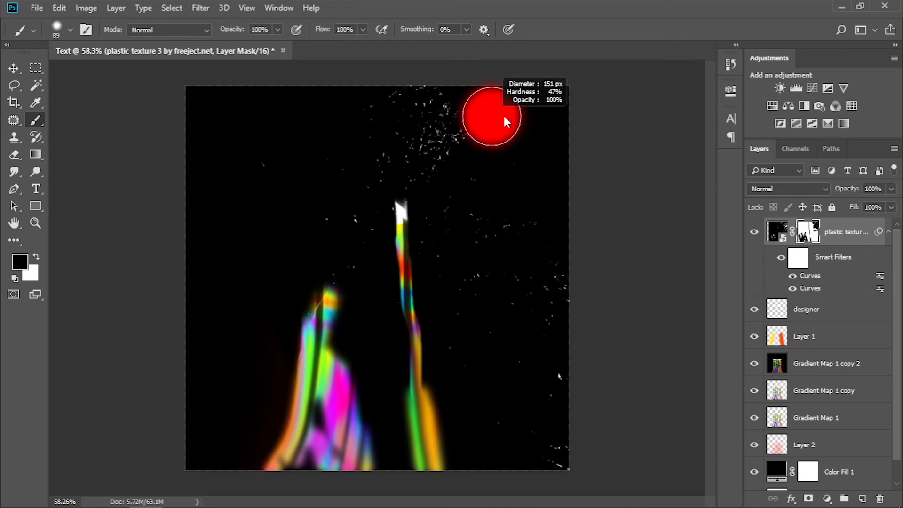
mouse_move(462, 77)
left_mouse_down()
mouse_move(386, 75)
mouse_move(447, 74)
left_mouse_up()
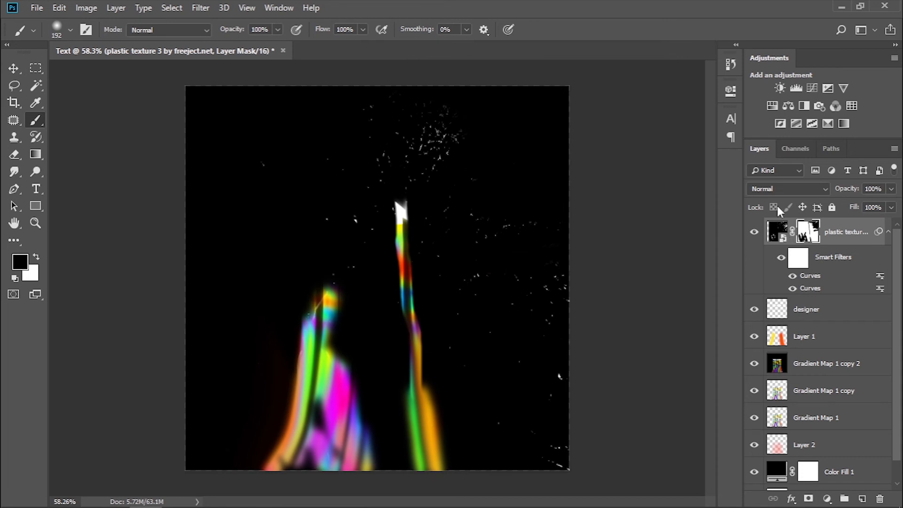
Set the plastic texture layer's blend mode to Screen and mask out the bright specks near the canvas's lower-right edge.
left_click(777, 189)
left_click(765, 105)
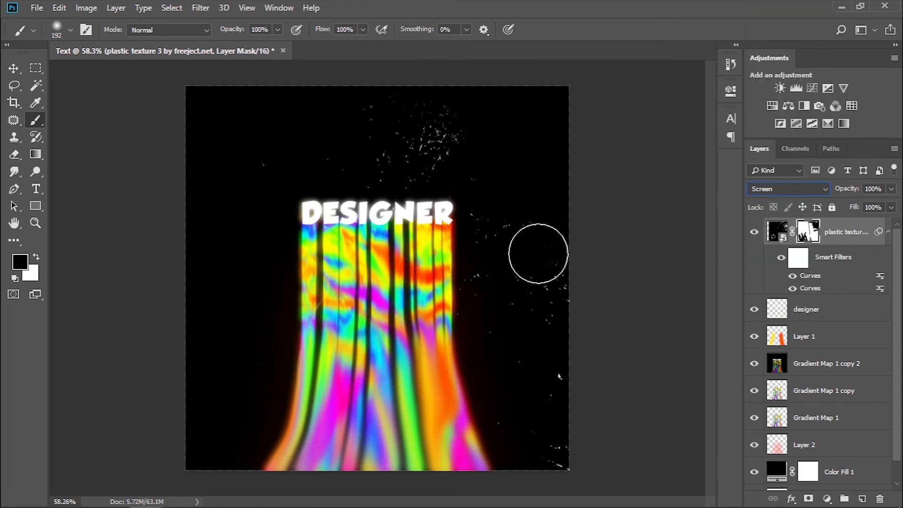
left_click(15, 69)
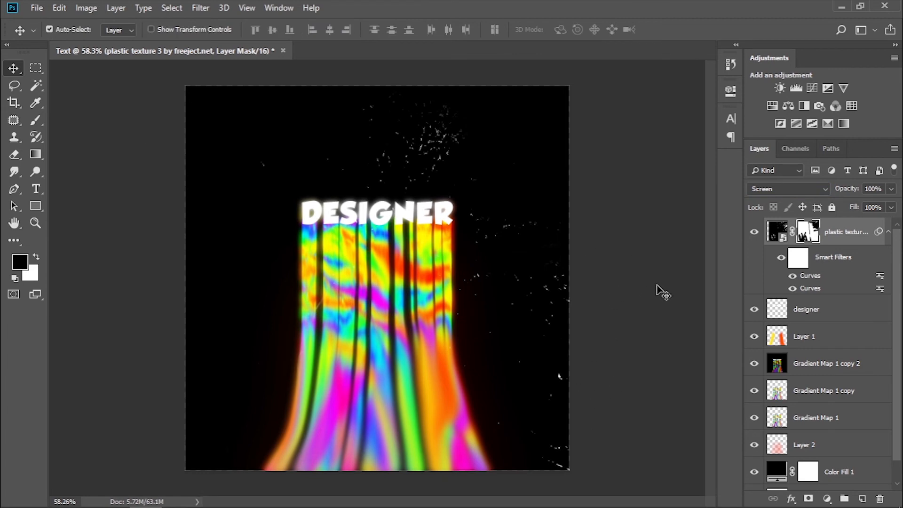
left_click(36, 120)
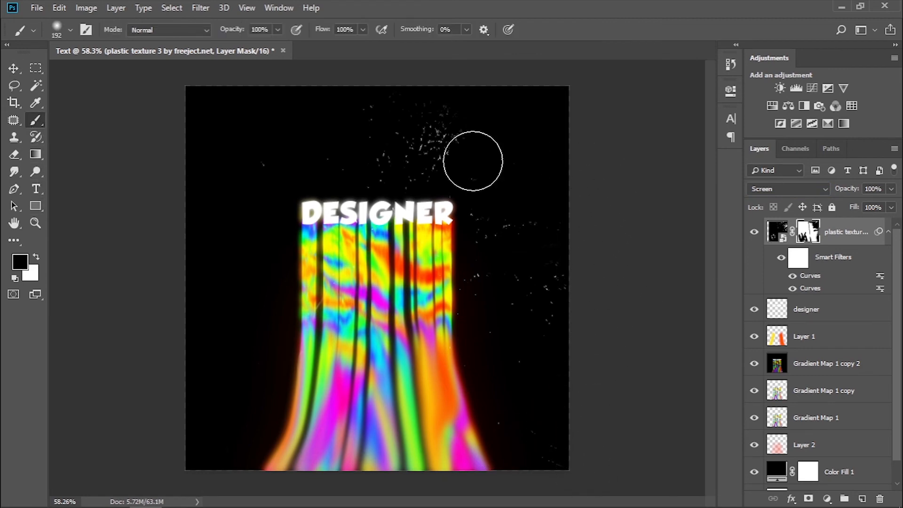
Lower the plastic texture layer's opacity to 85%.
left_click(891, 189)
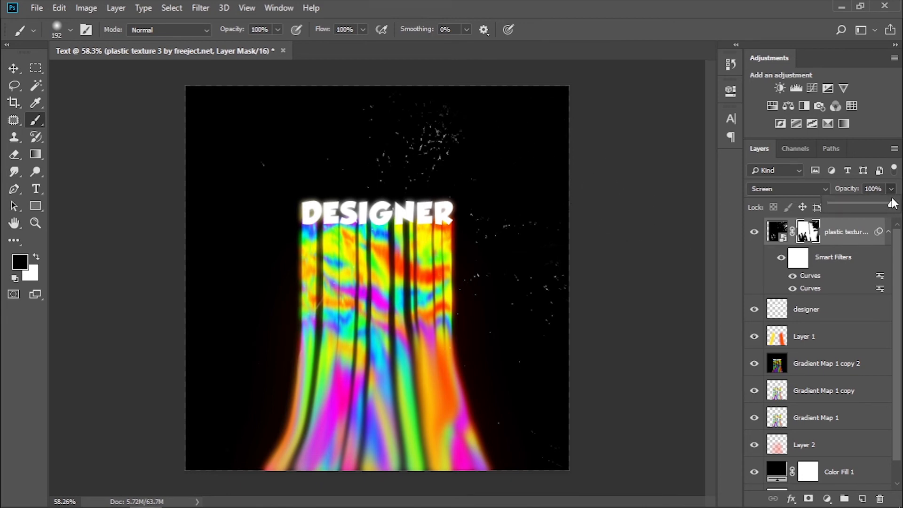
left_click(13, 68)
scroll(492, 279, "down", 1)
scroll(492, 279, "up", 1)
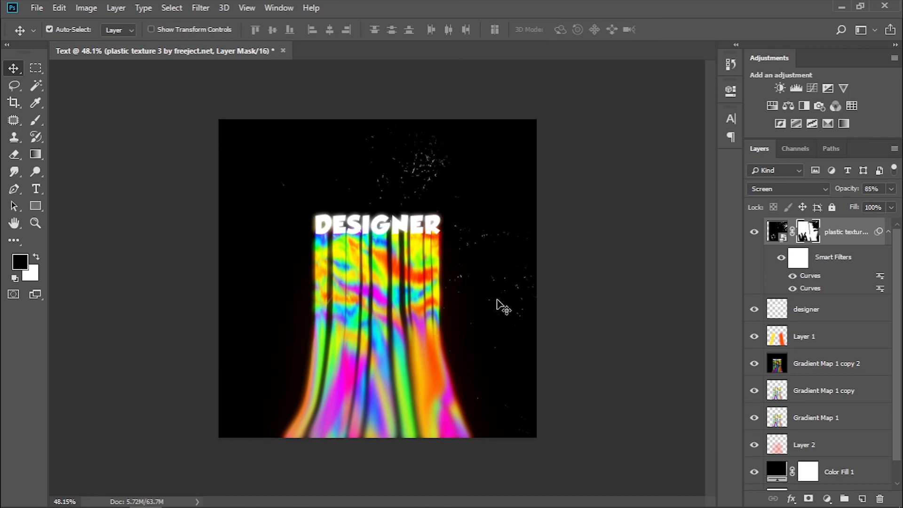
Merge all layers from the plastic texture down to the Background into one, unlock it, and reset the colours to default.
left_click(777, 231)
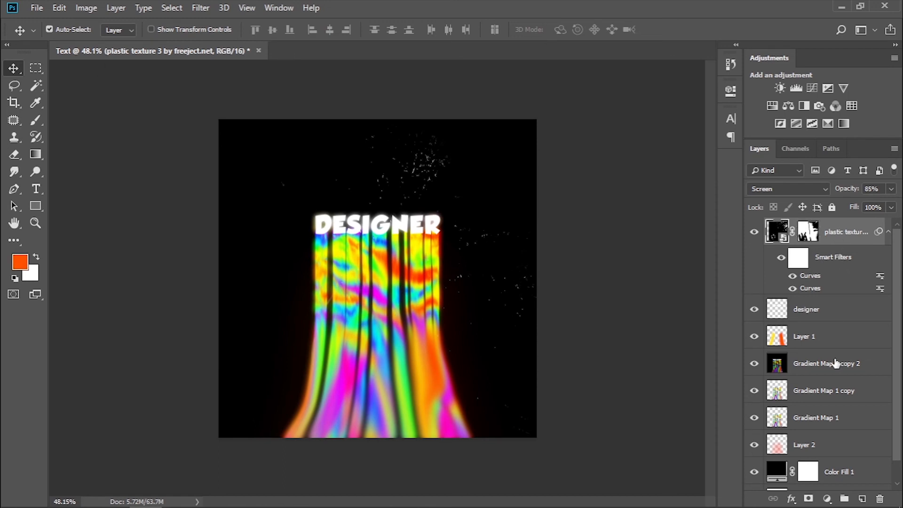
scroll(836, 363, "down", 1)
left_click(839, 454, "shift")
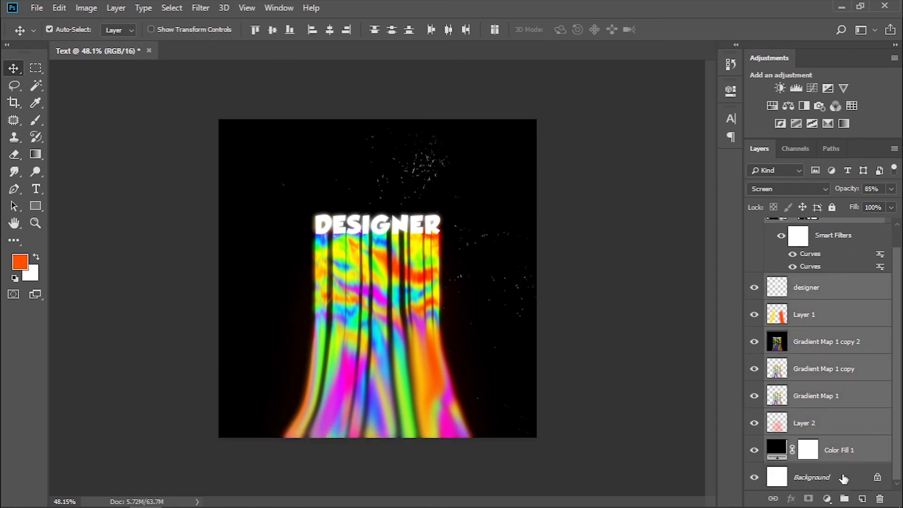
left_click(843, 479, "shift")
key("ctrl+alt+shift+e")
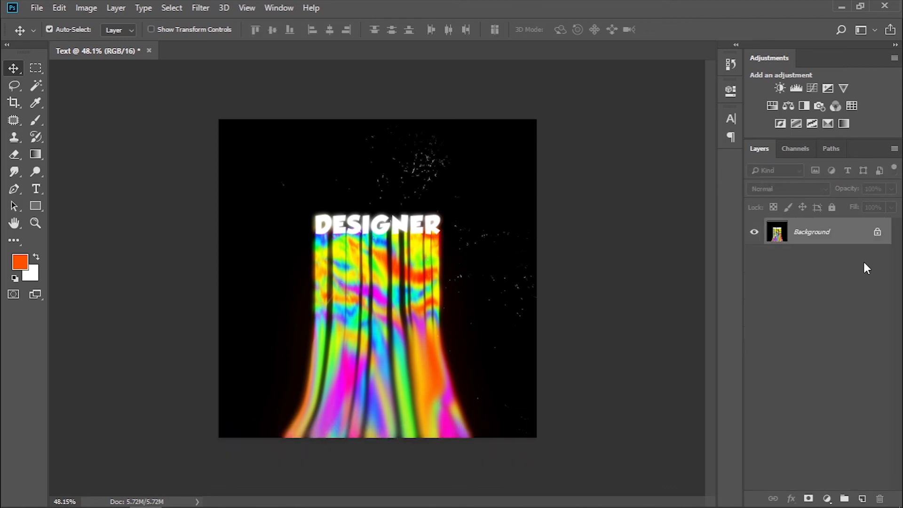
left_click(879, 235)
key("d")
Open the Filter Gallery for the merged artwork and choose the Grain texture filter with the Soft grain type.
right_click(431, 296)
key("Escape")
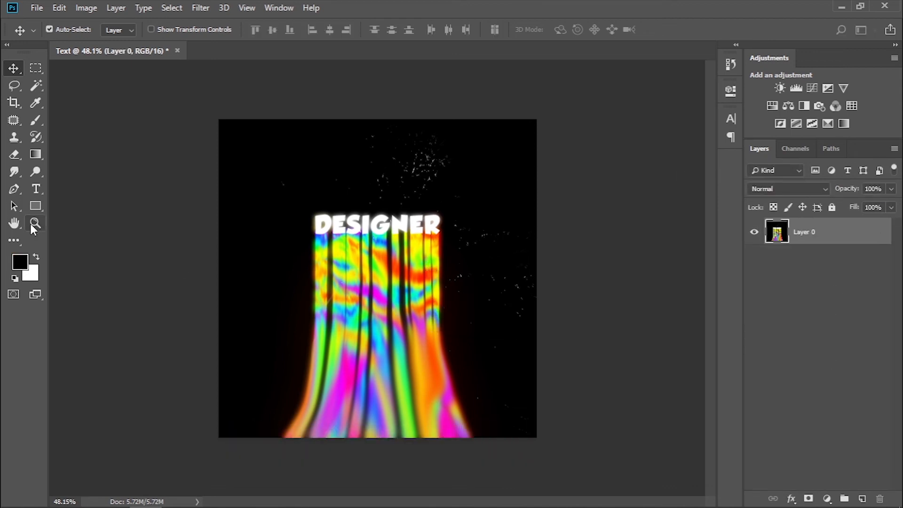
key("z")
right_click(325, 230)
left_click(334, 239)
right_click(367, 240)
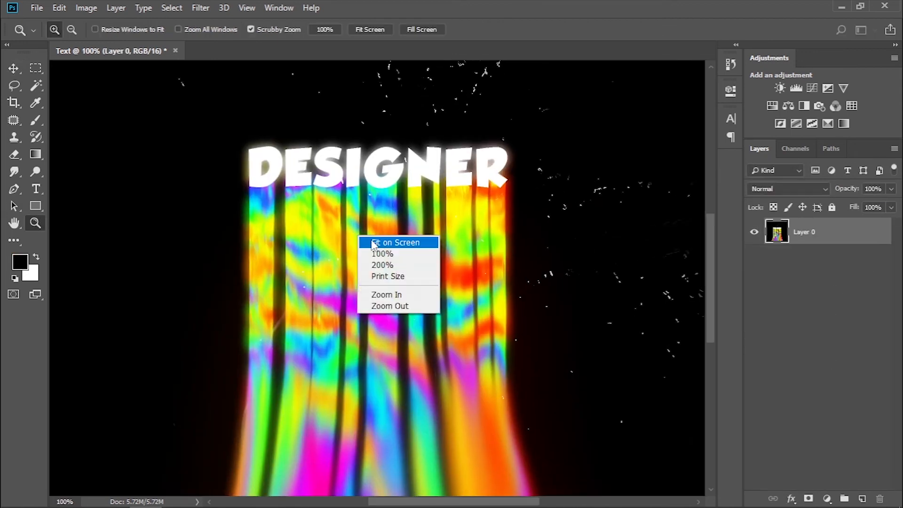
left_click(379, 243)
left_click(200, 8)
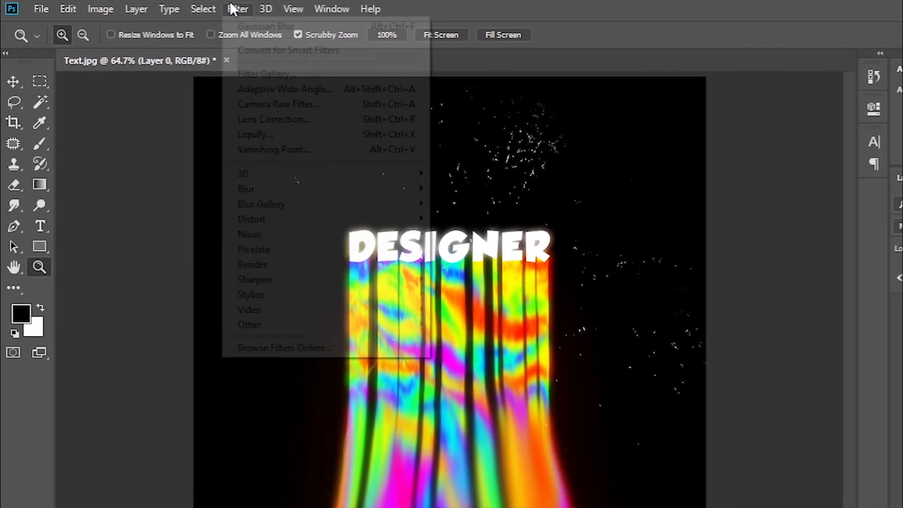
left_click(230, 62)
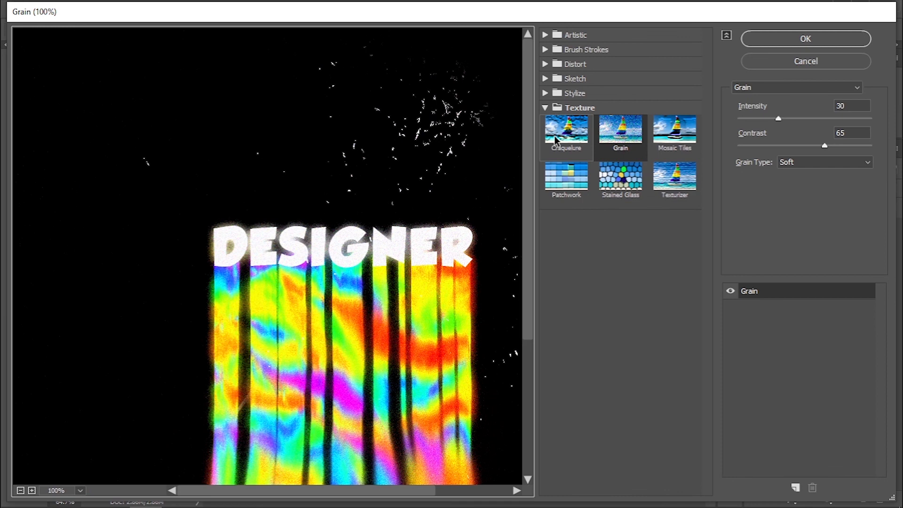
left_click(553, 111)
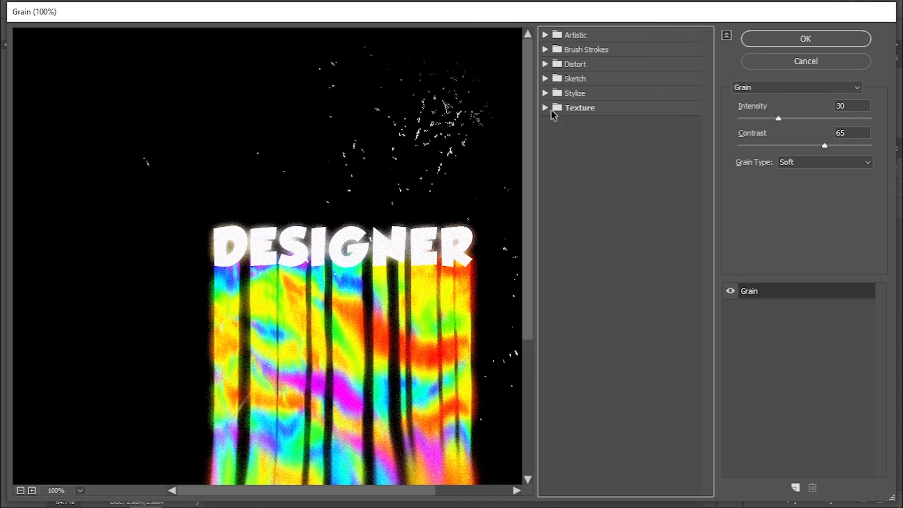
left_click(552, 111)
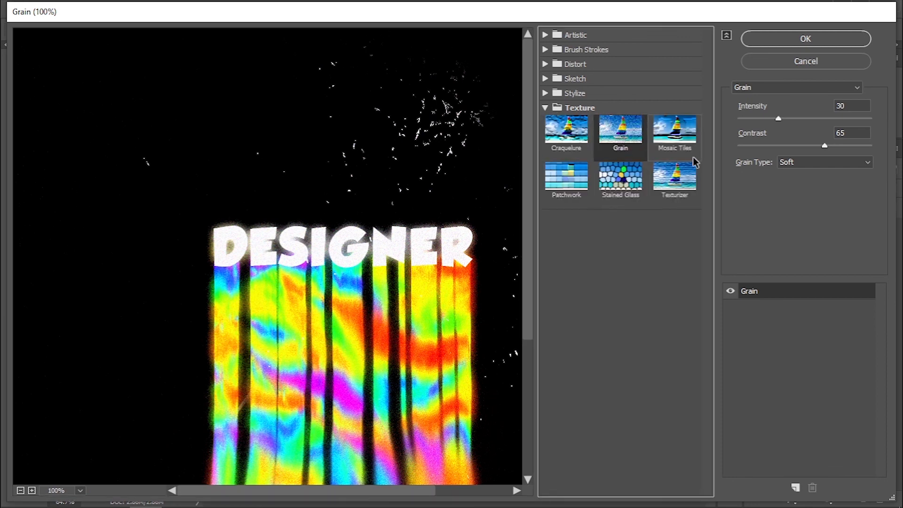
left_click(811, 163)
left_click(809, 188)
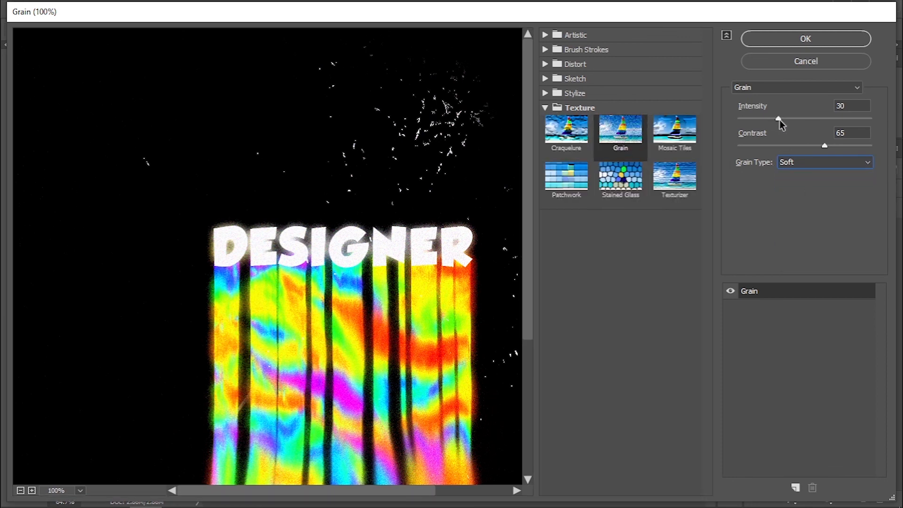
Set the Grain intensity to 9 and try contrast values of 48, 42 and 60 before setting it to 65.
left_click_drag(779, 119, 750, 120)
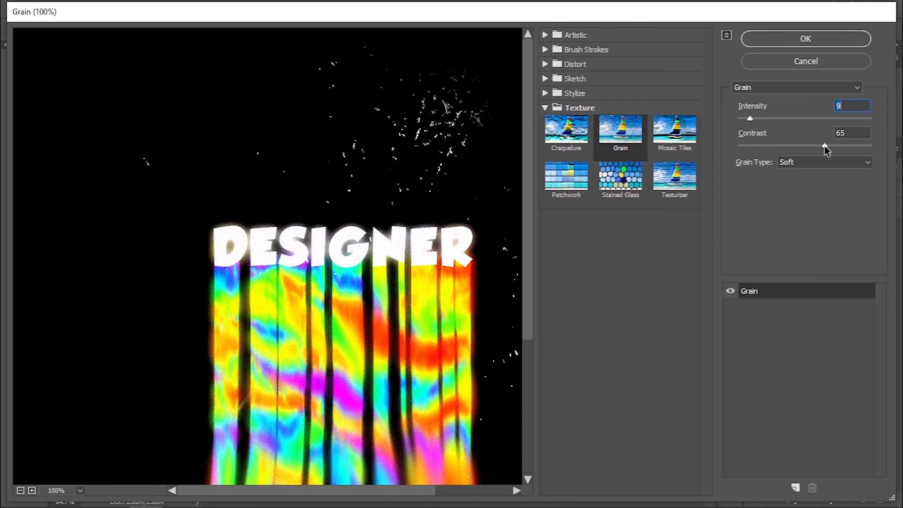
left_click_drag(824, 146, 801, 145)
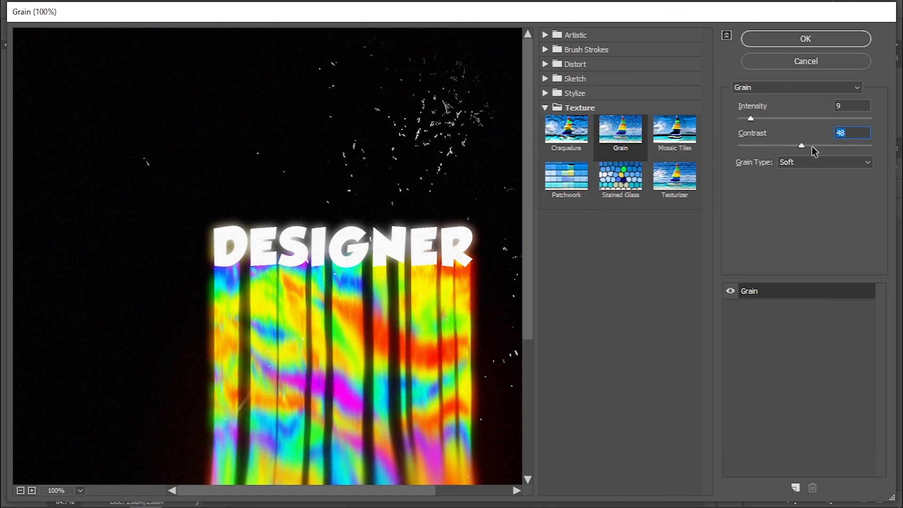
left_click_drag(801, 146, 795, 146)
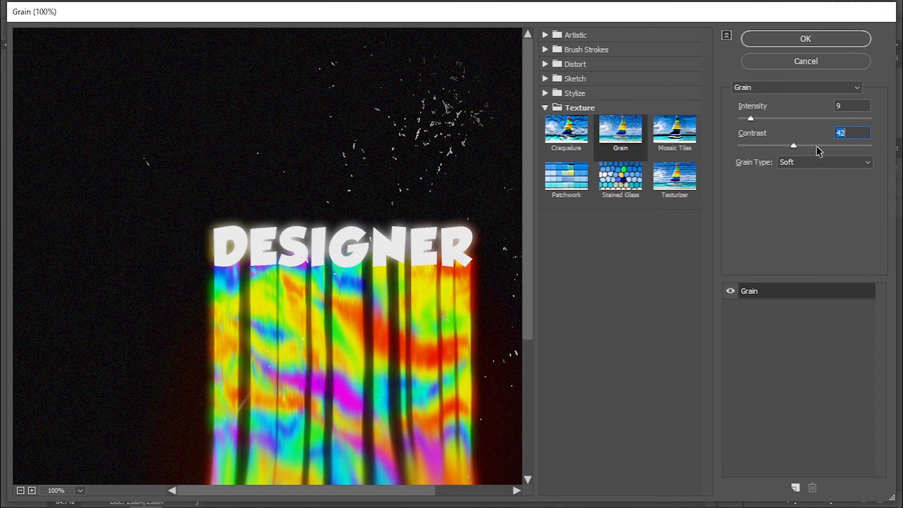
left_click(817, 146)
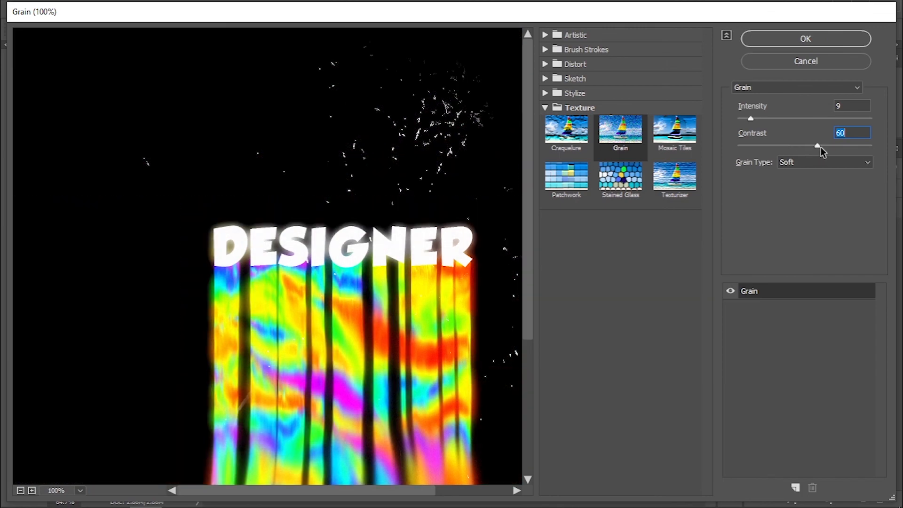
left_click_drag(820, 146, 824, 146)
Try a Grain intensity of 15, set it to 10 instead, and apply the filter.
left_click(848, 106)
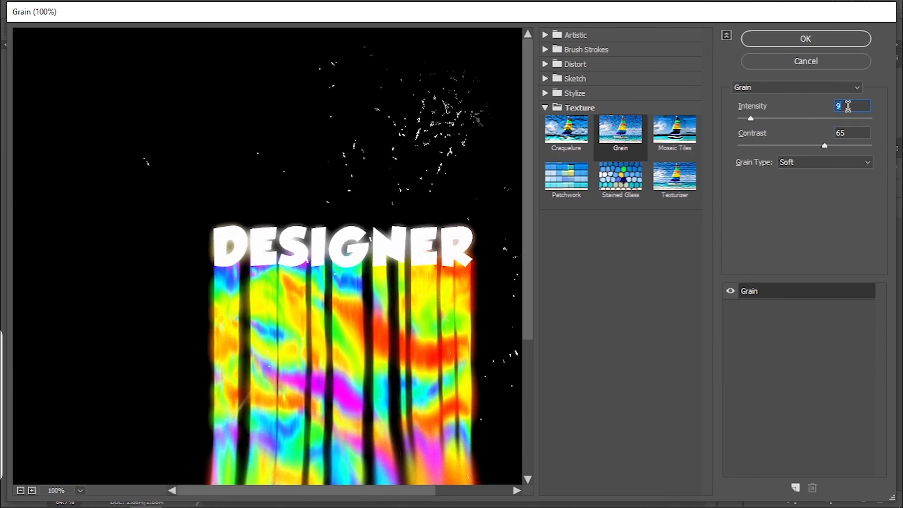
type("15")
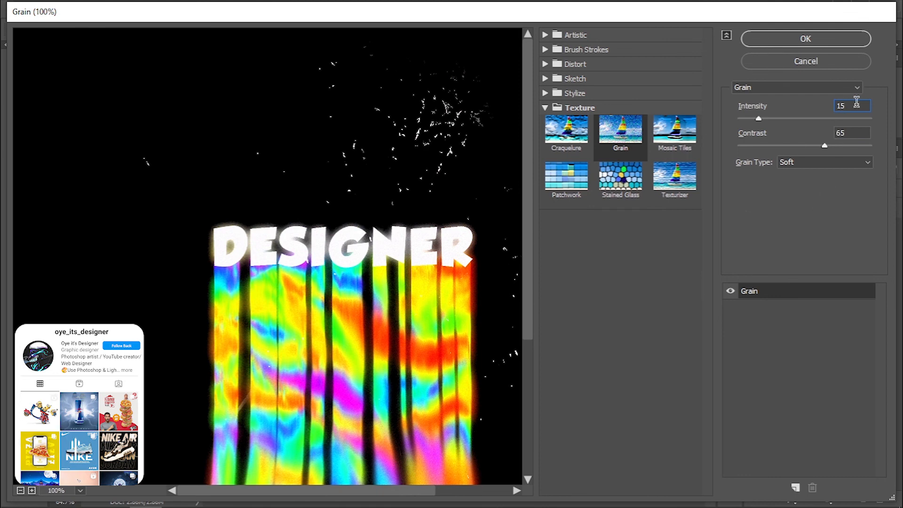
double_click(853, 107)
type("010")
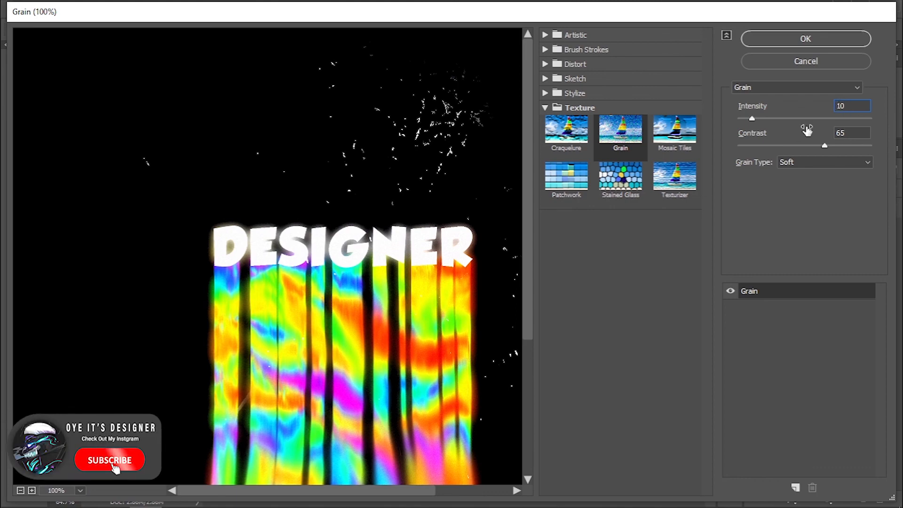
left_click(795, 39)
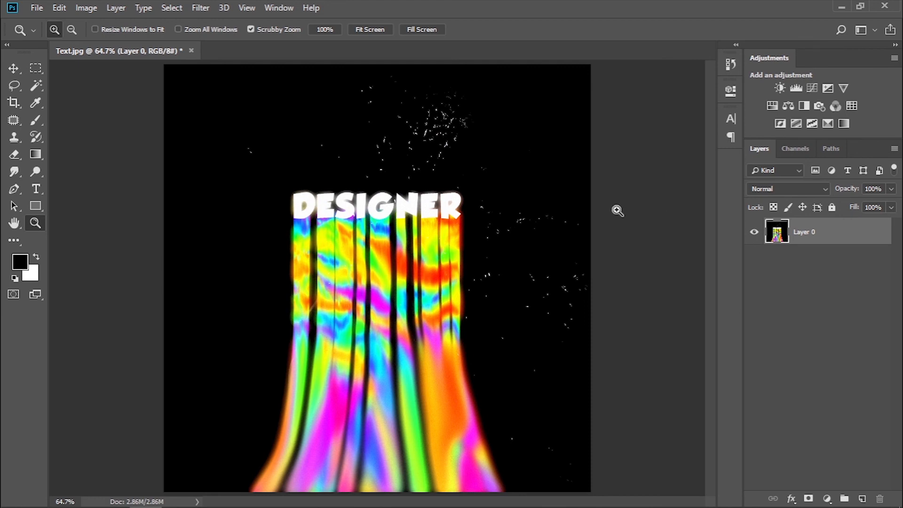
Inspect the grain up close on the letters and streaks, and view the whole canvas again.
scroll(516, 215, "down", 7)
scroll(516, 215, "up", 13)
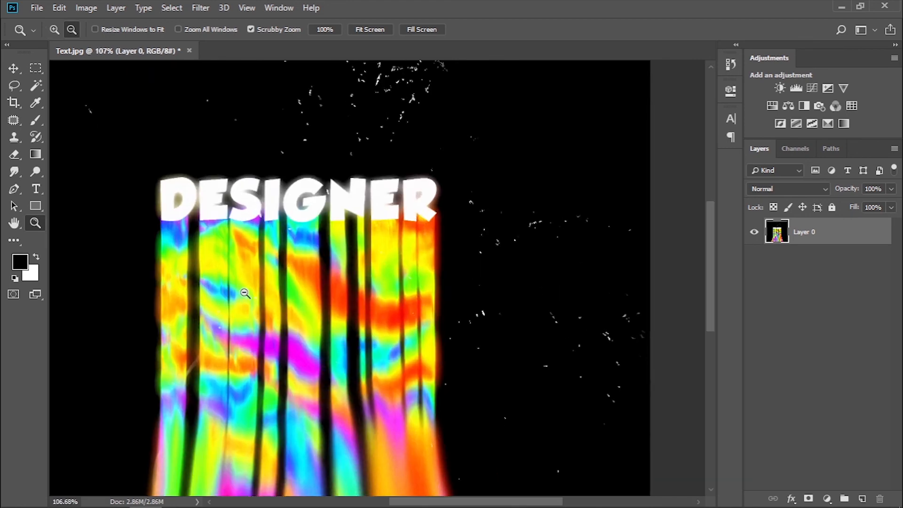
scroll(245, 293, "up", 2)
scroll(245, 293, "up", 1)
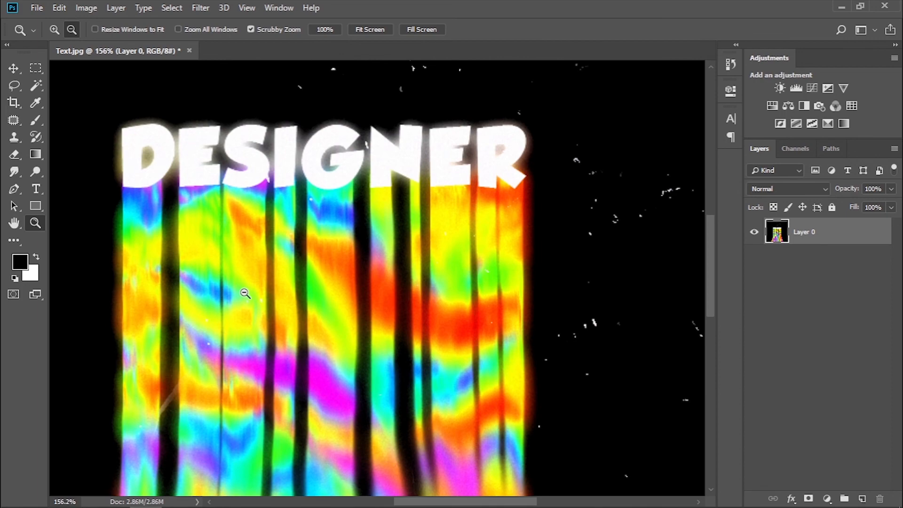
scroll(244, 293, "down", 6)
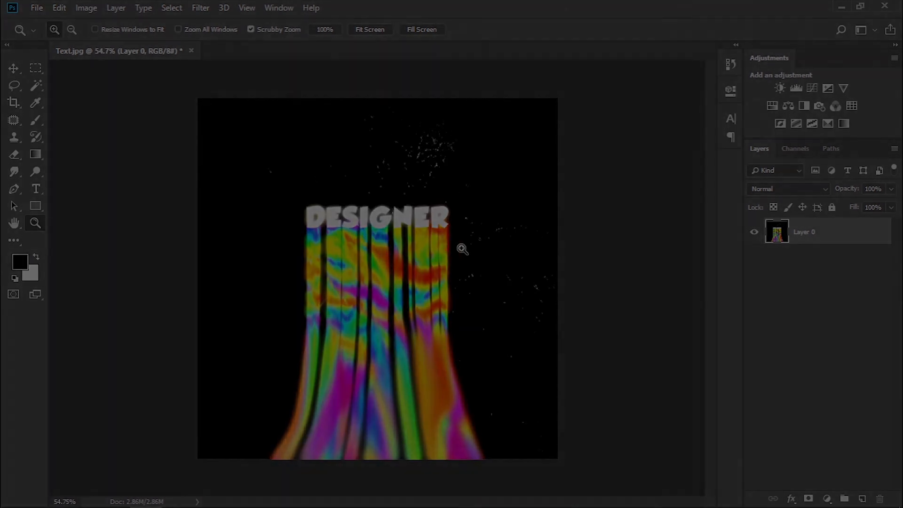